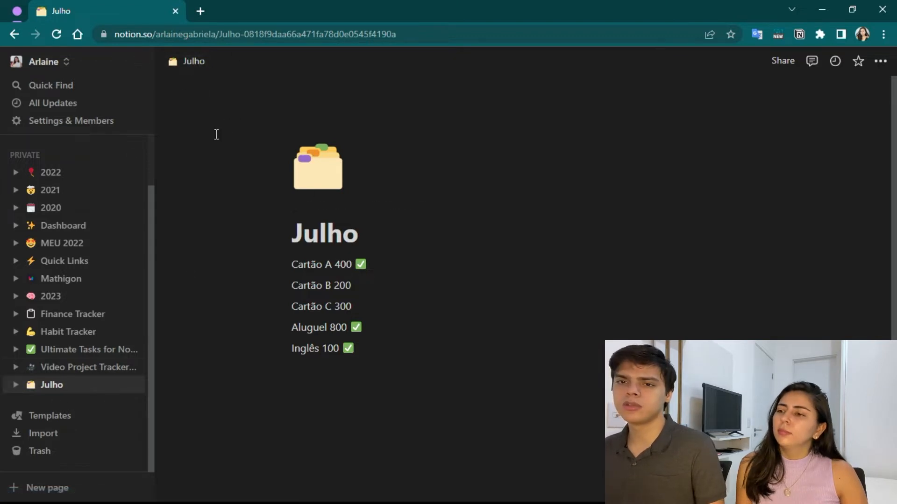
scroll(290, 229, "down", 1)
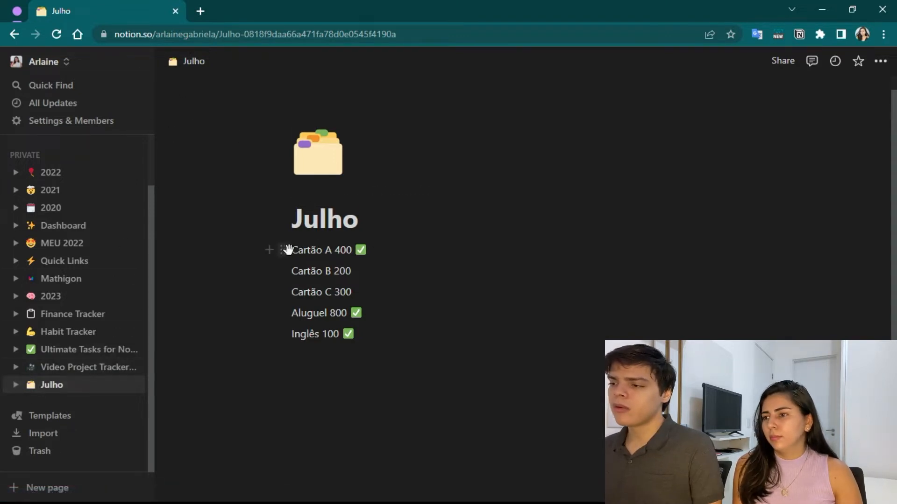
left_click_drag(291, 250, 323, 251)
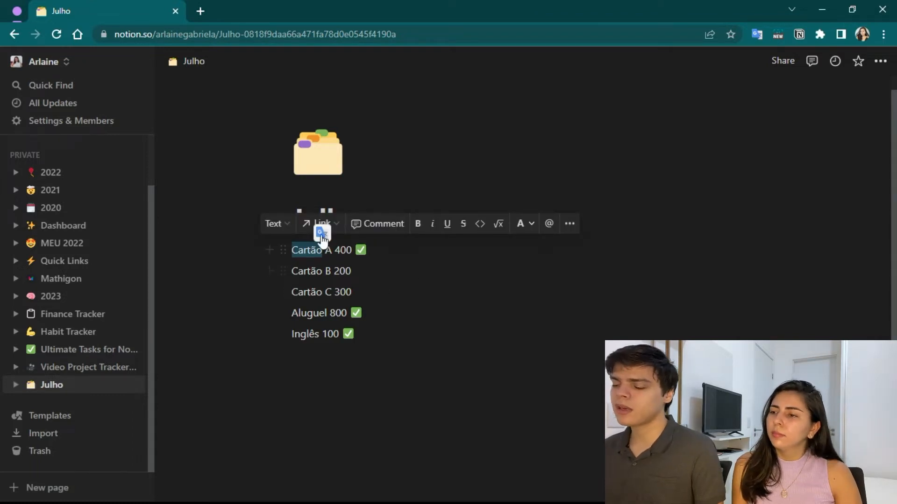
left_click(387, 331)
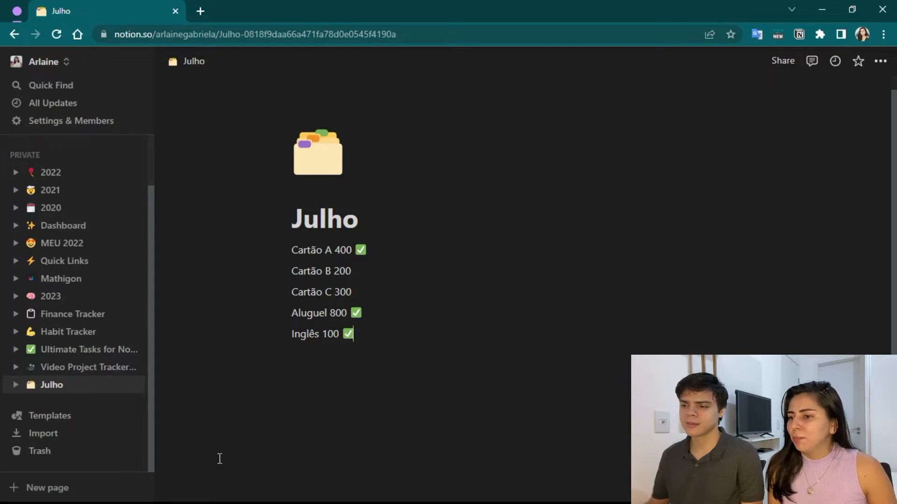
Step: Create a new private page titled "Finanças Simples"
left_click(66, 489)
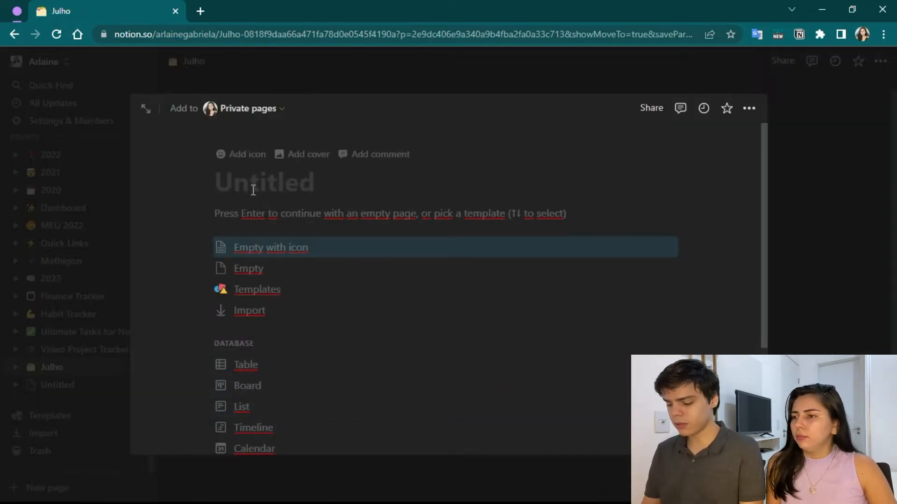
type("Fina")
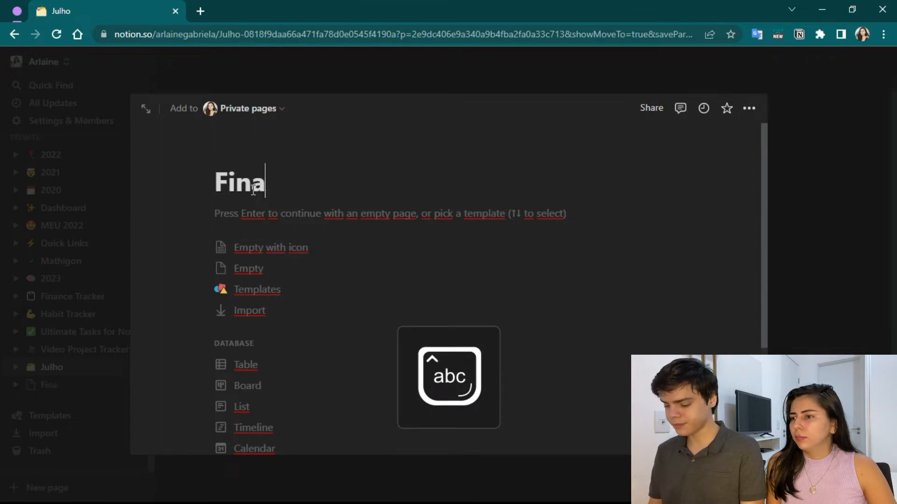
type("nças")
key("Caps_Lock")
type("S")
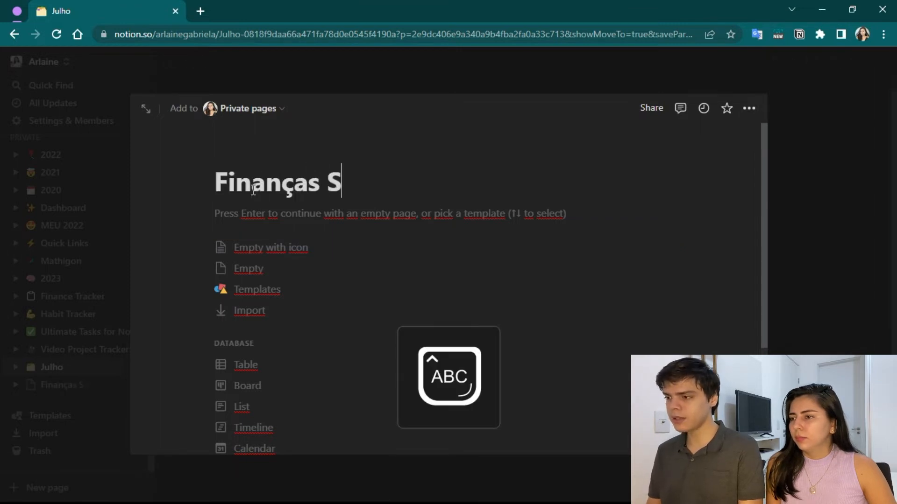
key("Caps_Lock")
type("imples")
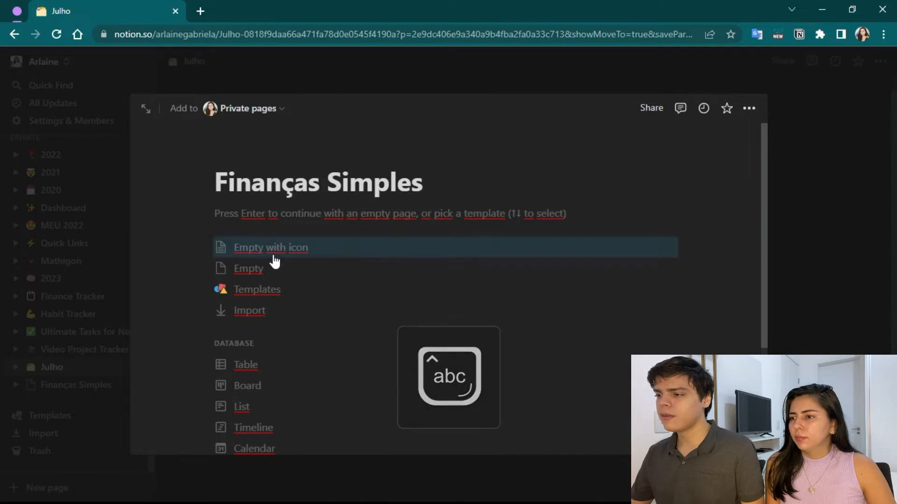
Step: Make the new page empty with the money-mouth face emoji as its icon and open it as a full page
left_click(273, 254)
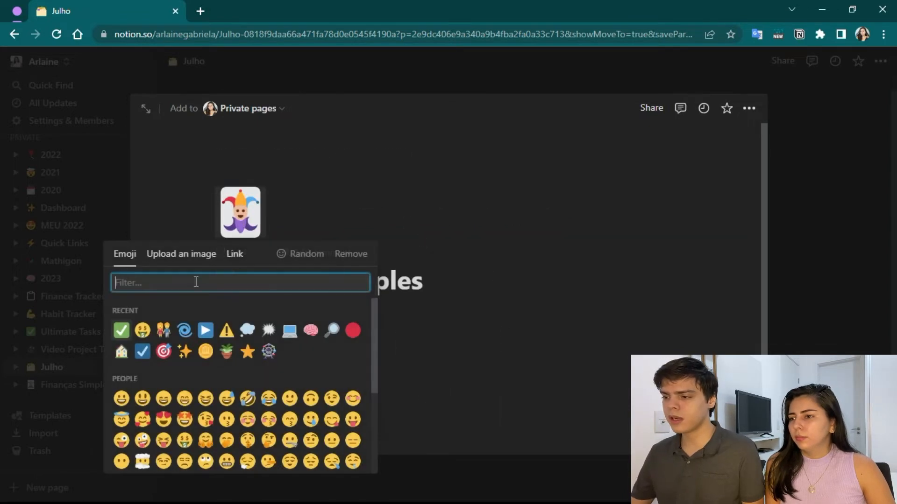
left_click(143, 331)
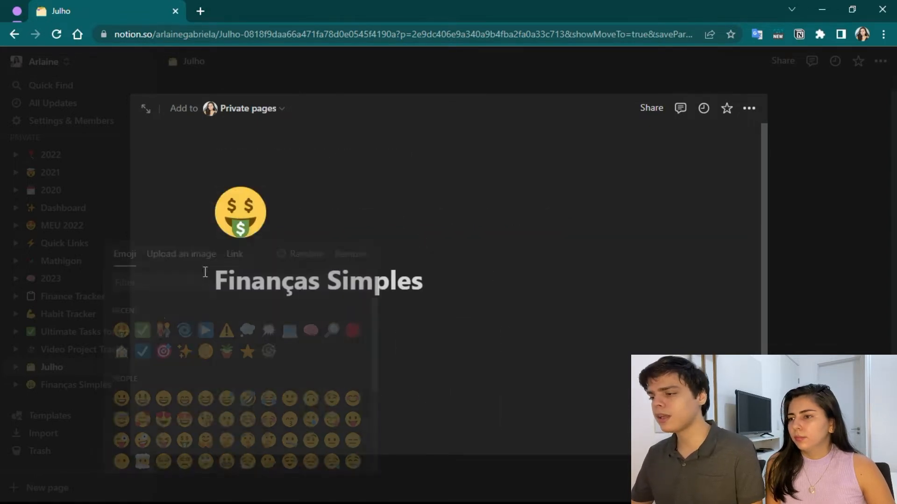
left_click(146, 109)
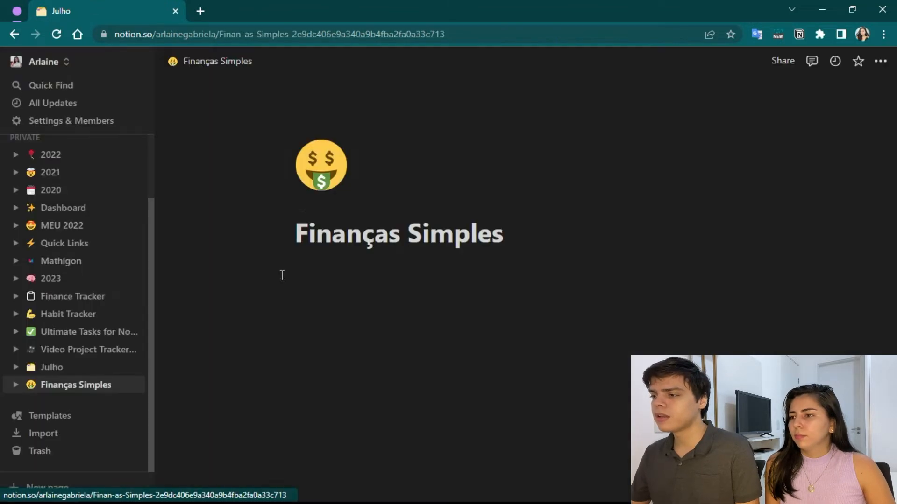
Step: Insert an inline database under the Finanças Simples heading and hide the database title
left_click(364, 271)
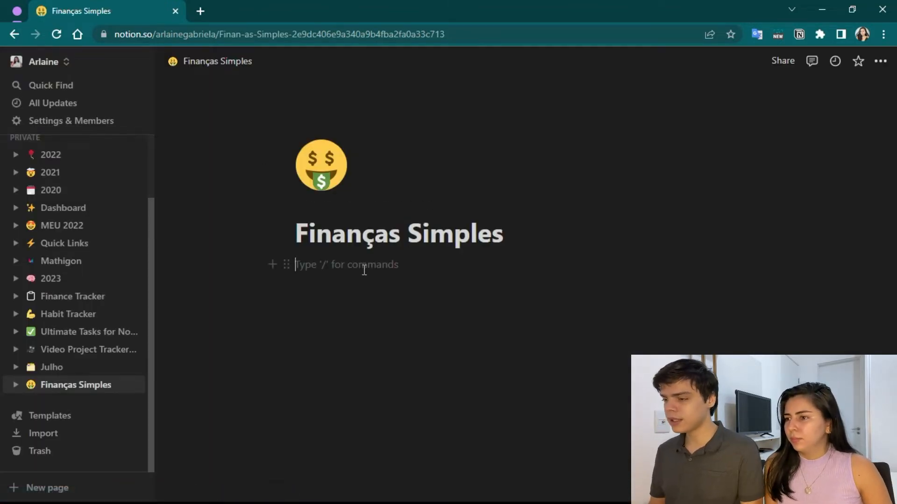
type("/")
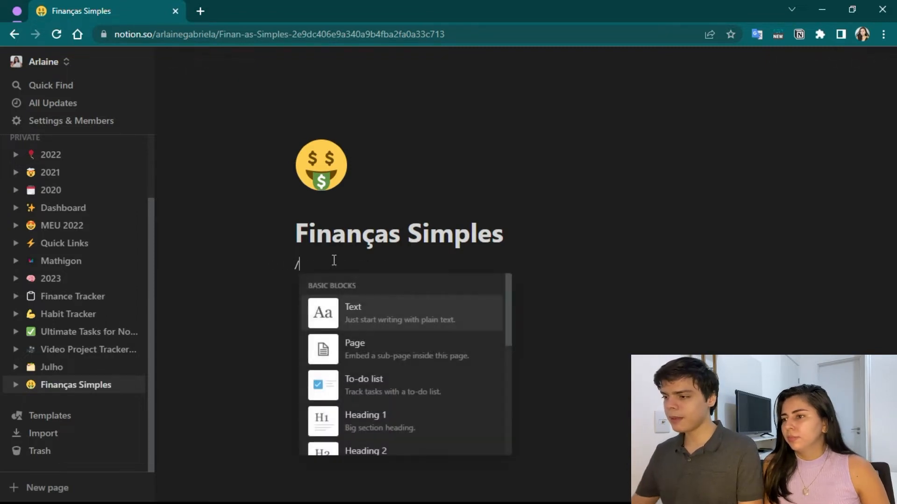
type("da")
scroll(344, 299, "down", 2)
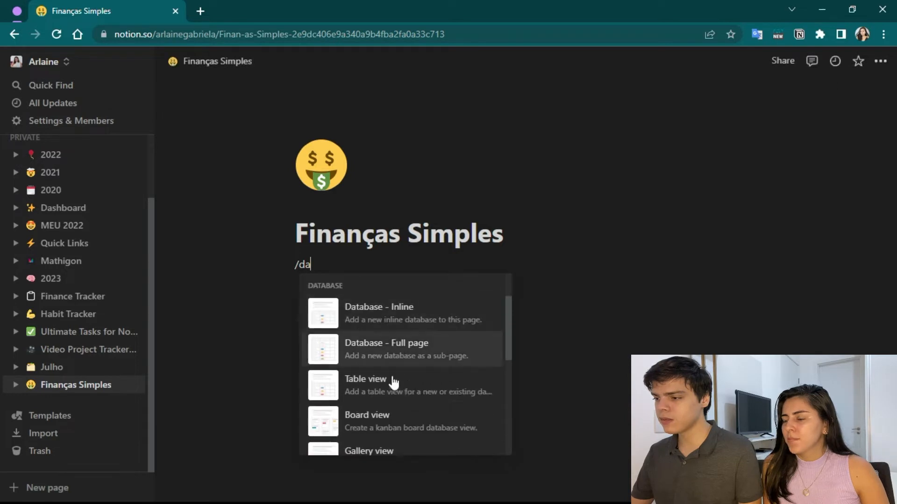
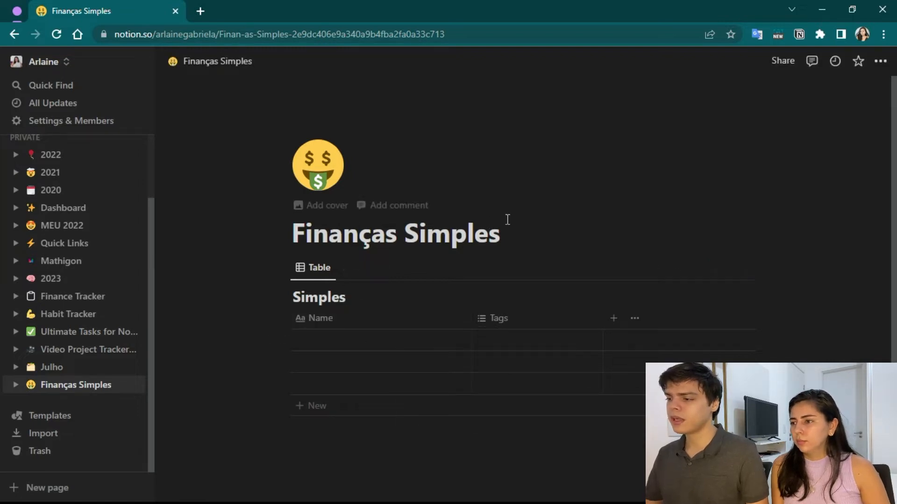
left_click(359, 297)
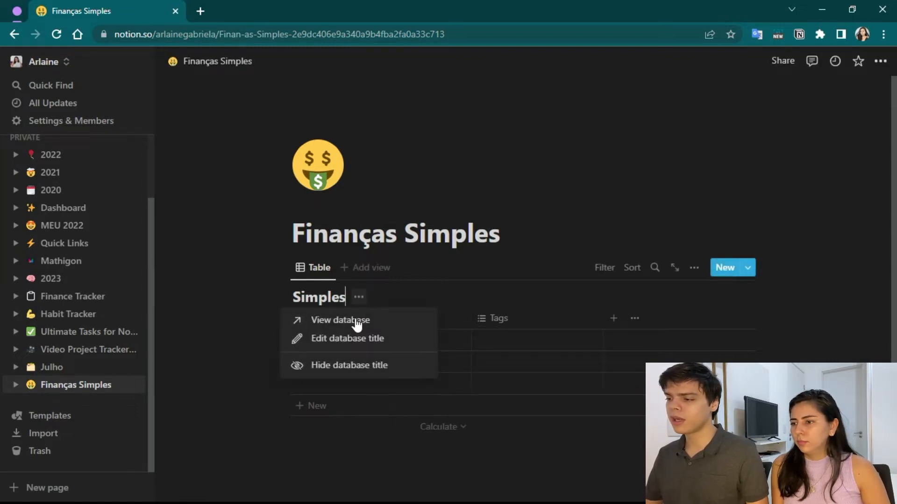
left_click(340, 370)
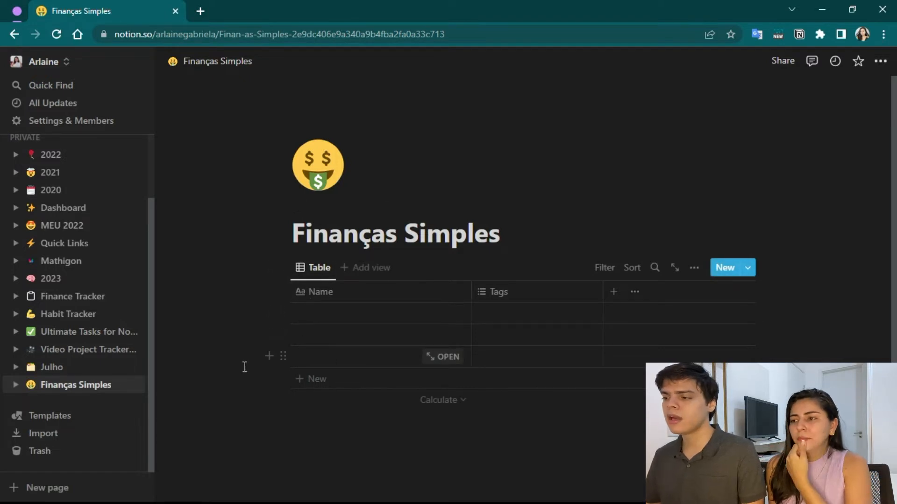
Step: Rename the table's Name property to "Descrição"
left_click(327, 292)
left_click(335, 313)
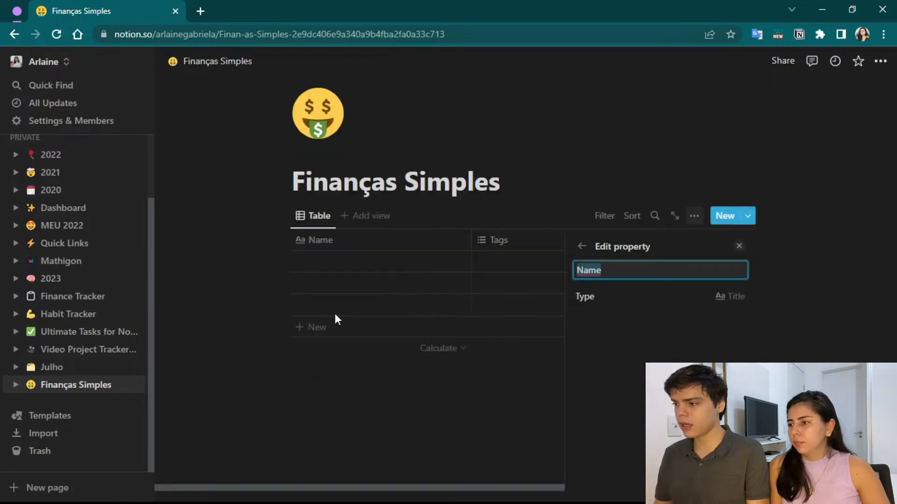
type("Descrição")
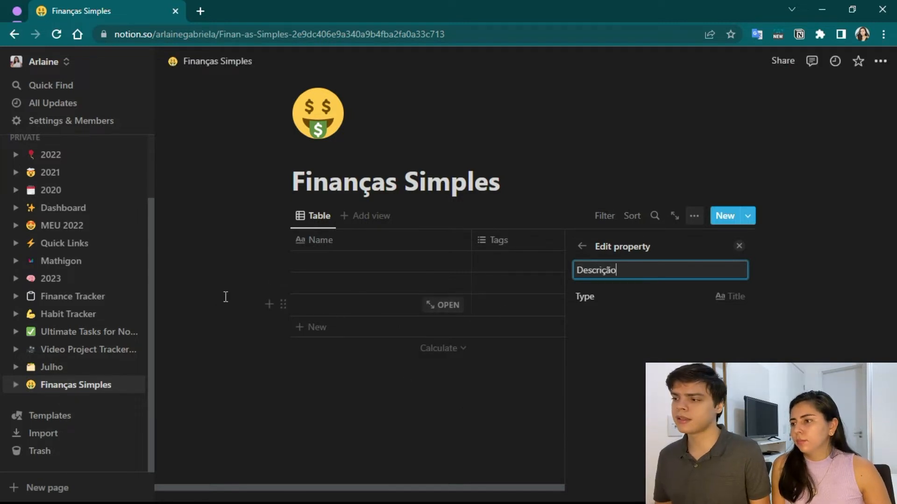
left_click(226, 259)
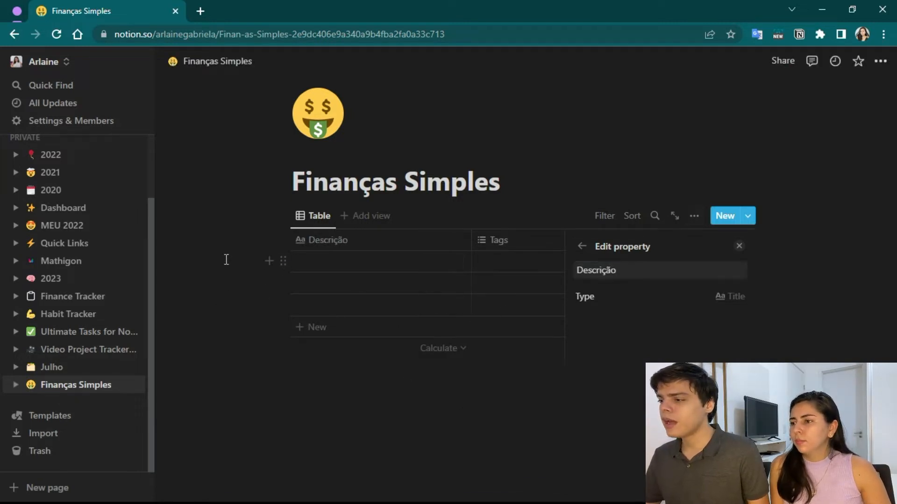
Step: Change the Tags property's type to Select
left_click(500, 247)
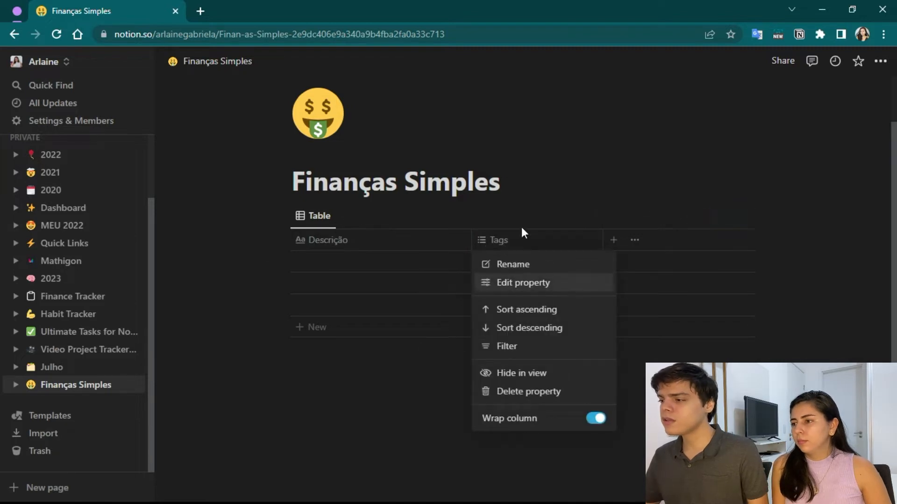
left_click(508, 290)
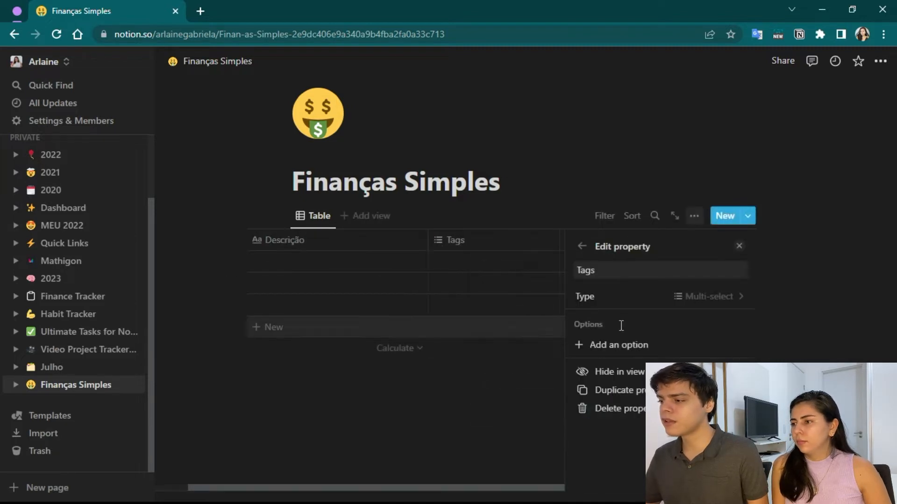
left_click(722, 304)
left_click(593, 273)
Step: Add the options "Ganho" and "Gasto" to the Tags property and close its settings
left_click(605, 346)
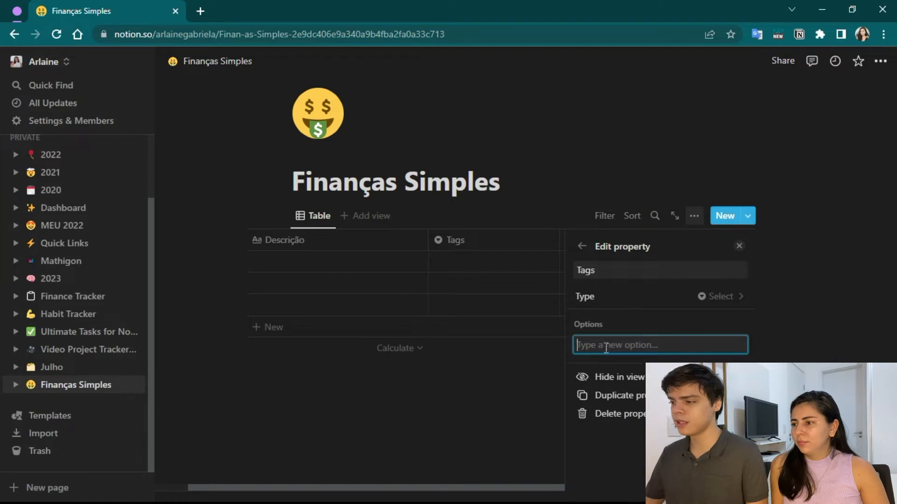
type("Ganho")
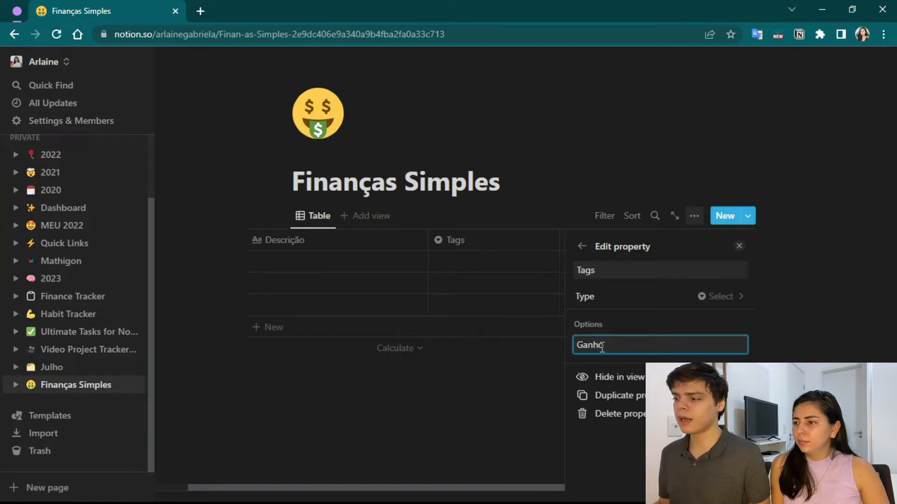
key("Return")
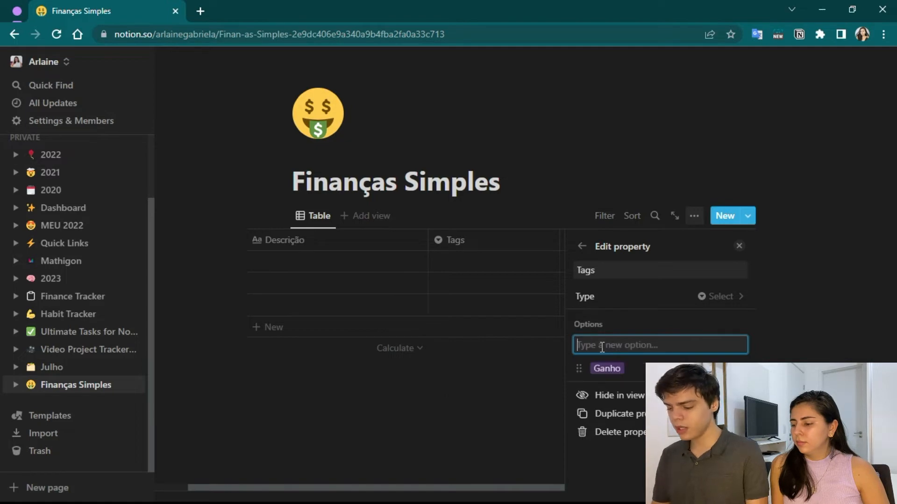
type("Ga")
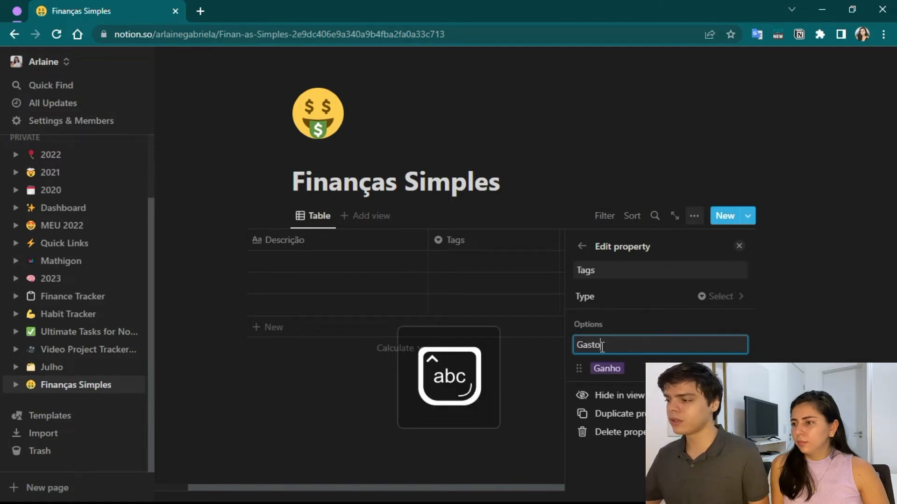
type("sto")
key("Return")
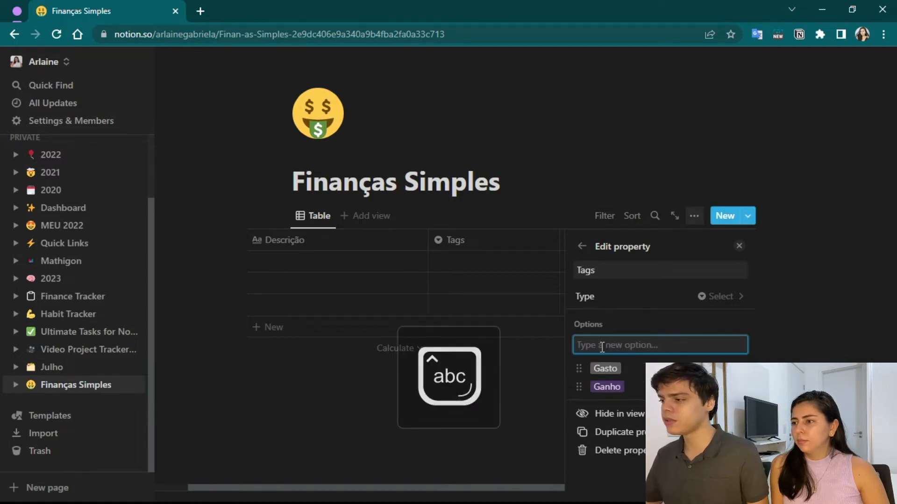
left_click(739, 247)
Step: Add a new property named "Data" of type Date to the table
left_click(615, 240)
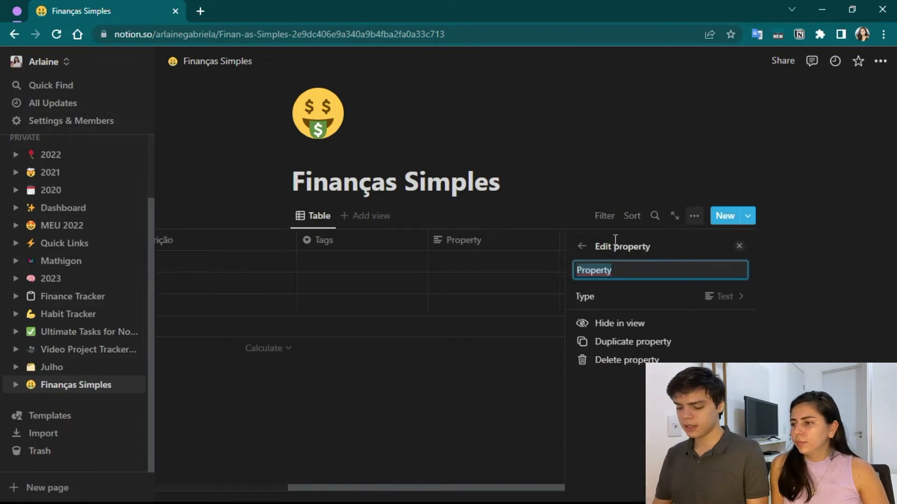
type("Data")
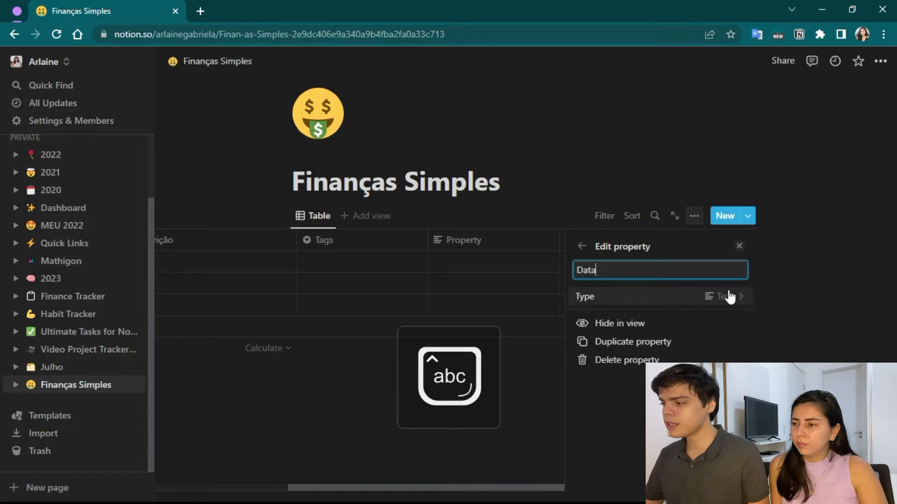
left_click(730, 296)
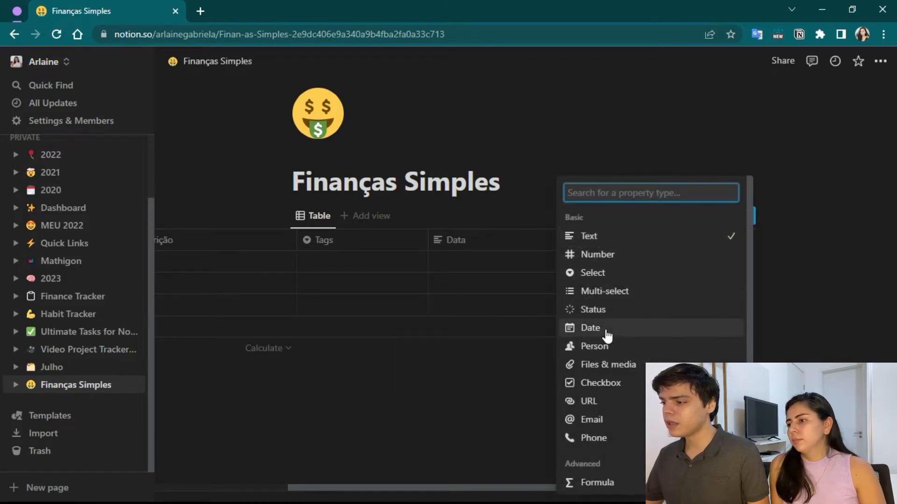
left_click(607, 335)
left_click(765, 247)
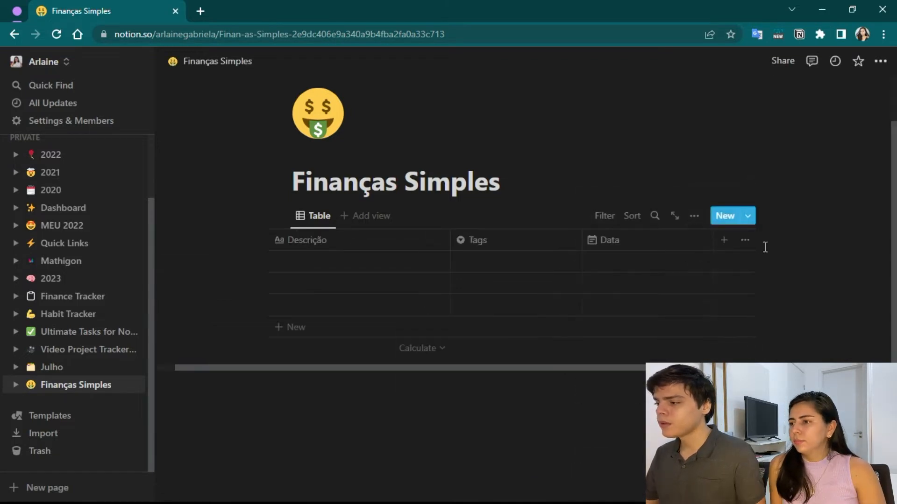
Step: Add a new property named "Valor" of type Number to the table
left_click(724, 241)
type("Valor")
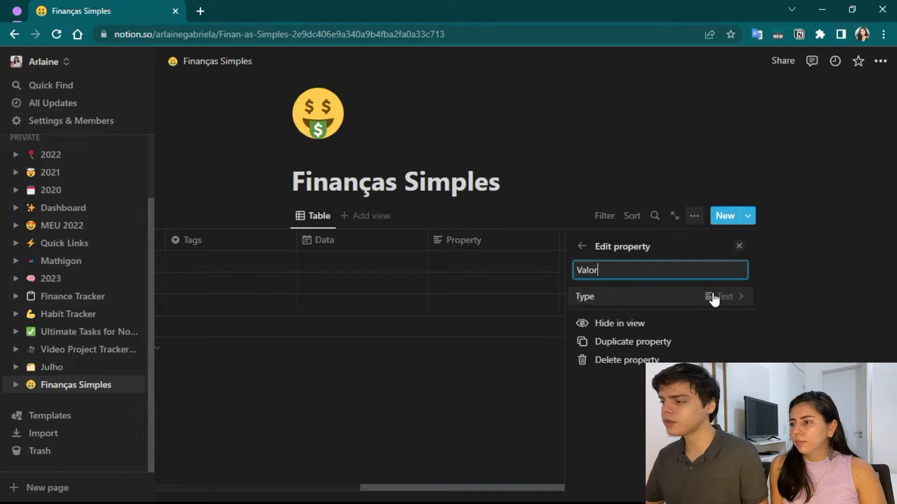
left_click(713, 298)
left_click(613, 254)
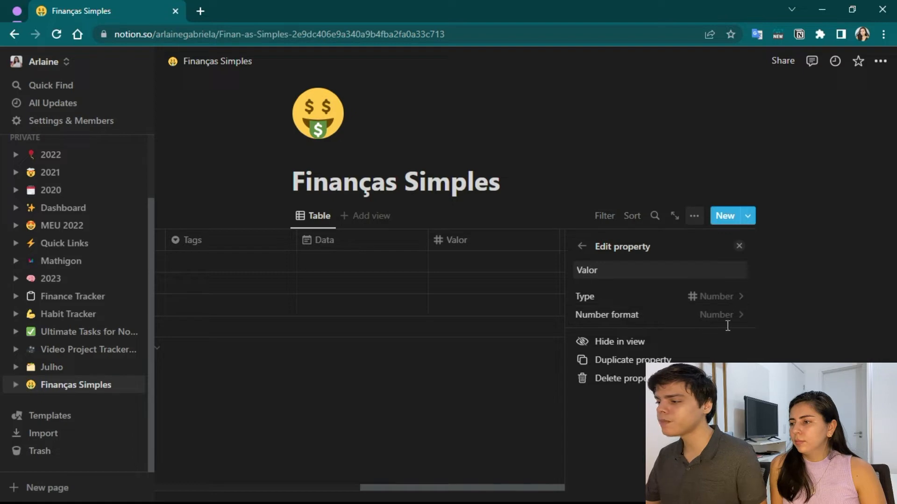
left_click(739, 246)
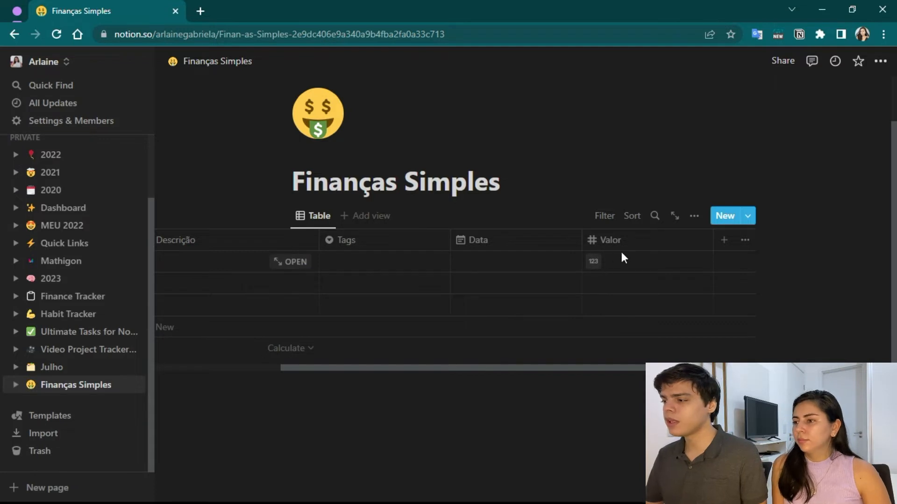
Step: Set the number format of the Valor property to Real
left_click(591, 261)
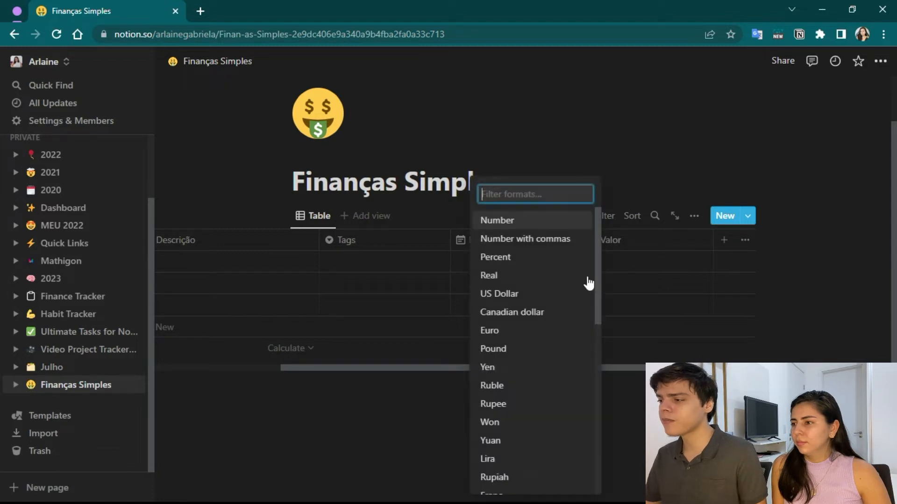
type("re")
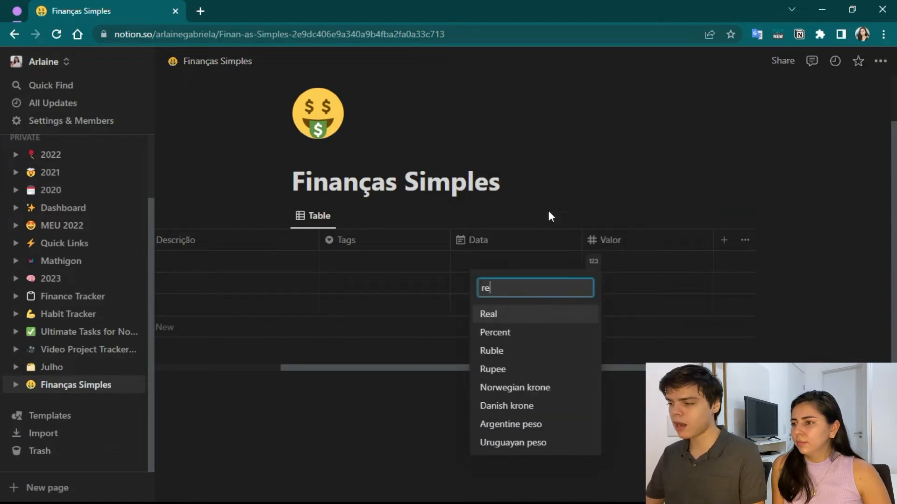
left_click(514, 313)
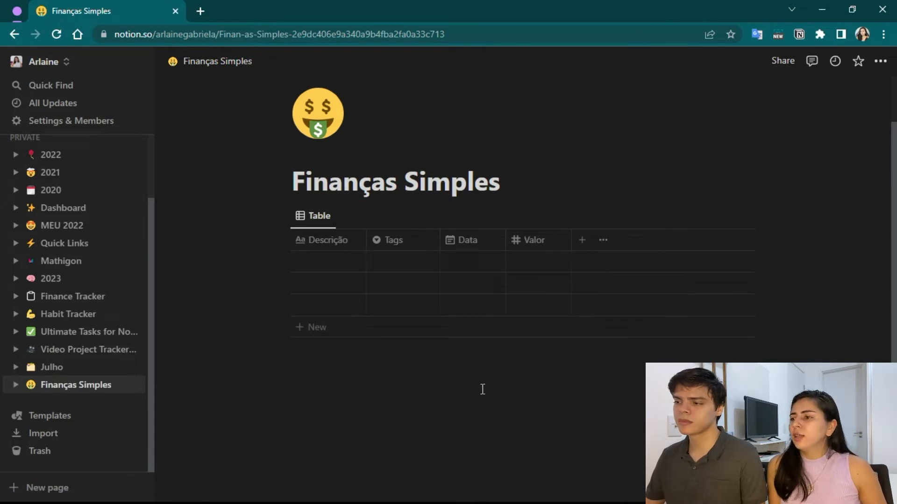
Step: Enter "Salário" as the description in the table's first row and tag it as Ganho
left_click(297, 264)
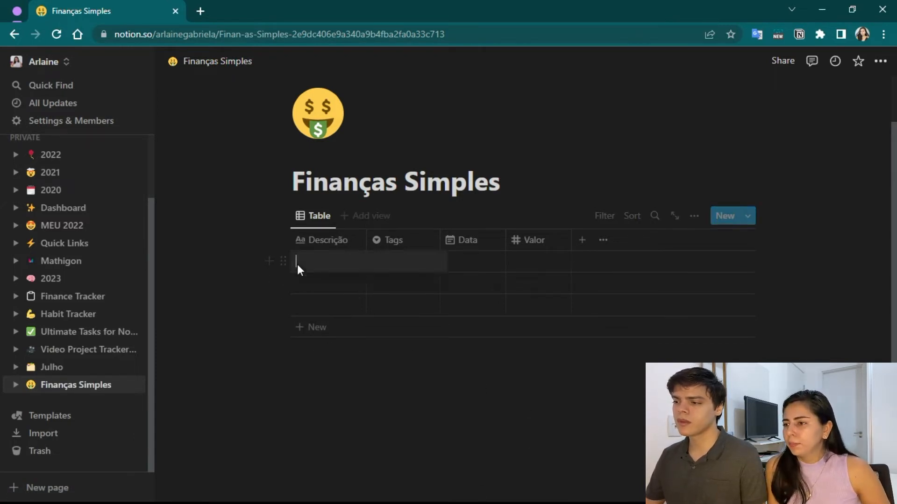
type("Salário")
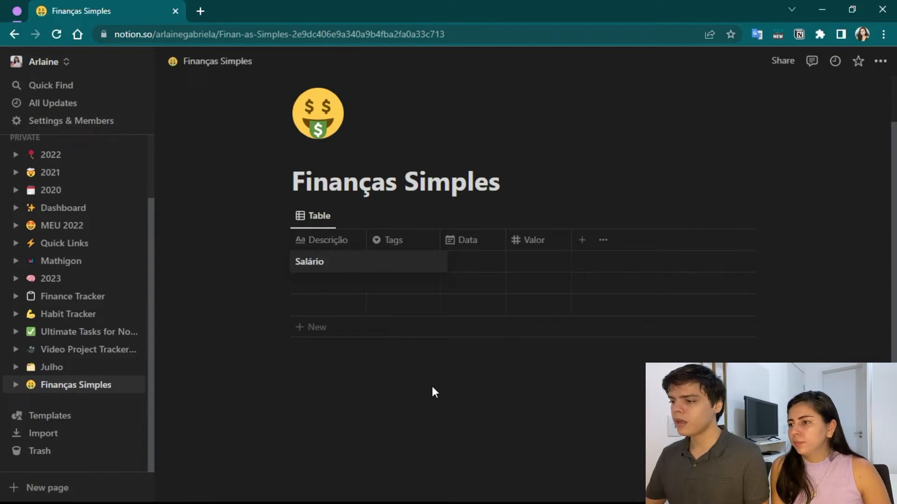
key("Return")
left_click(396, 262)
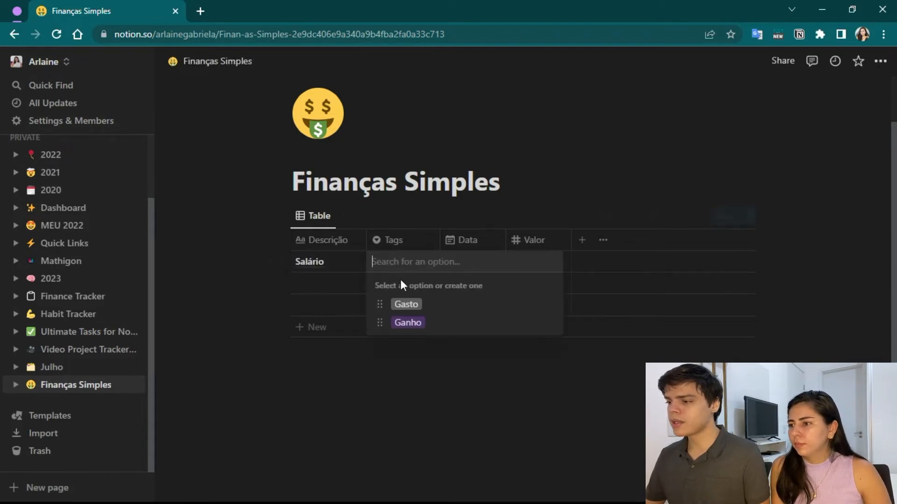
left_click(408, 322)
Step: Set the Salário row's date to July 1, 2022 and its value to 3000
left_click(450, 259)
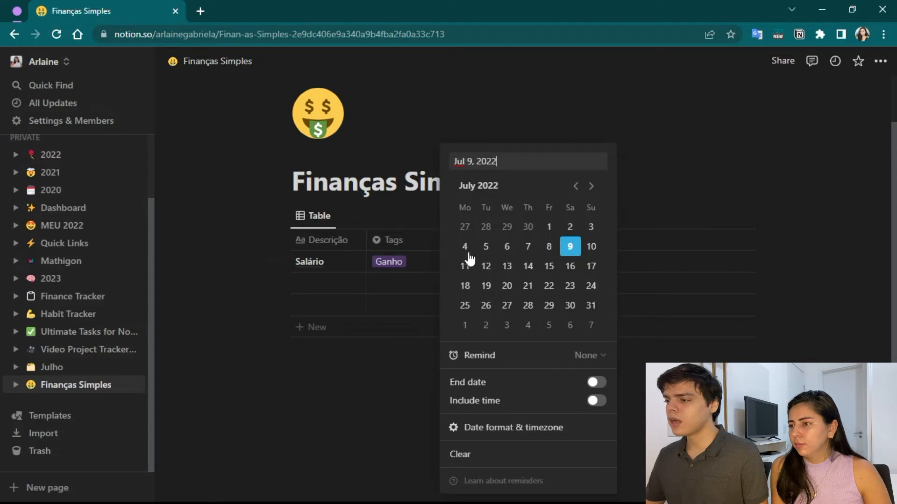
left_click(548, 227)
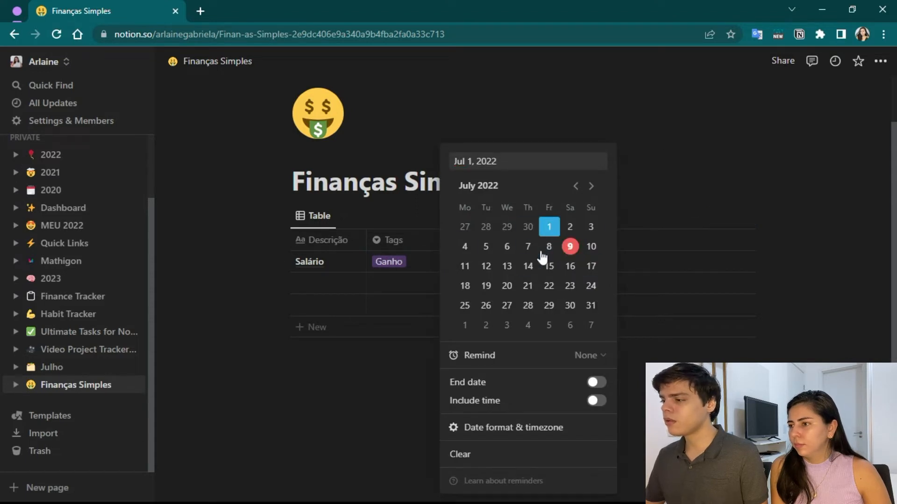
key("Escape")
left_click(540, 267)
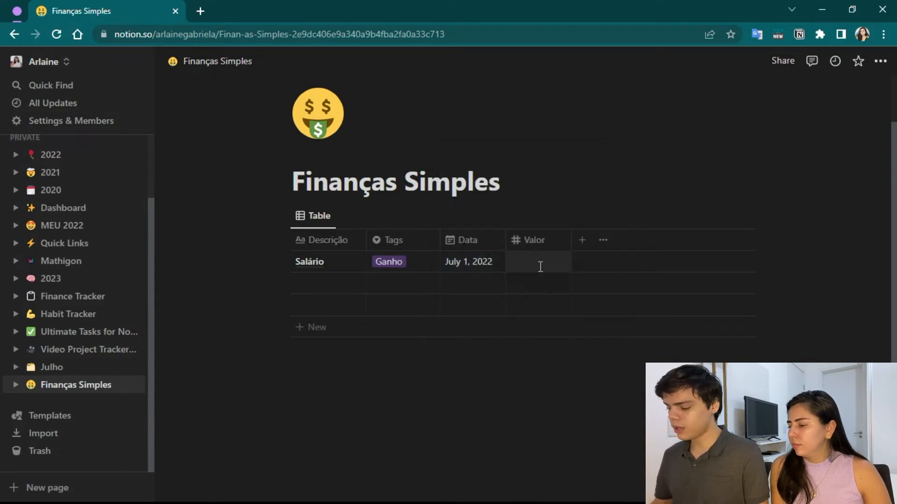
type("3000")
key("Return")
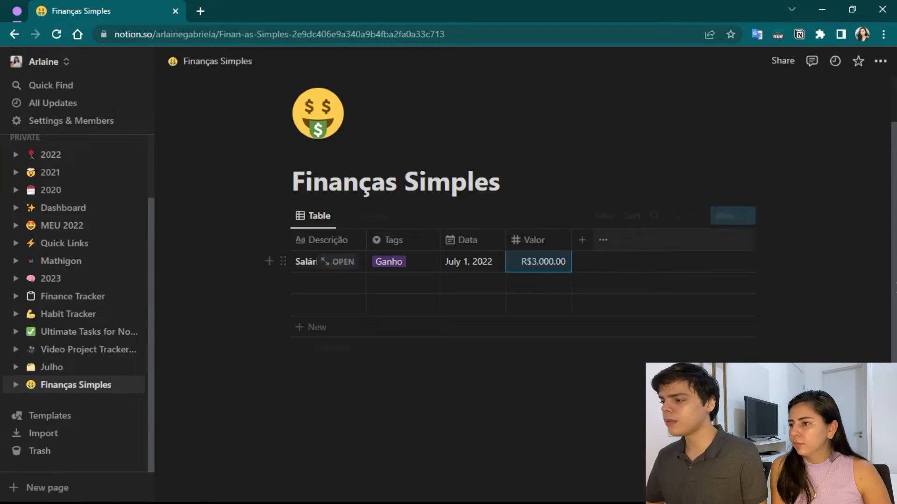
Step: Enter "Nubank" as the description in the table's second row
left_click(303, 282)
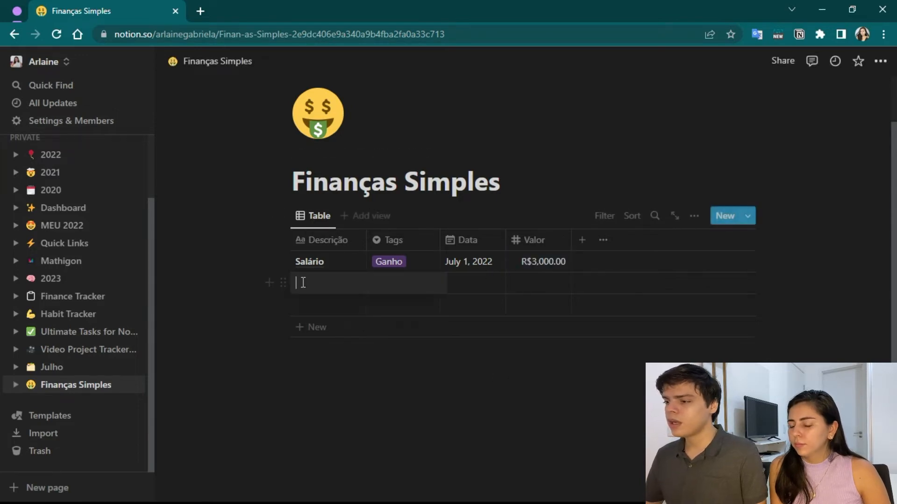
key("Caps_Lock")
type("C")
key("Caps_Lock")
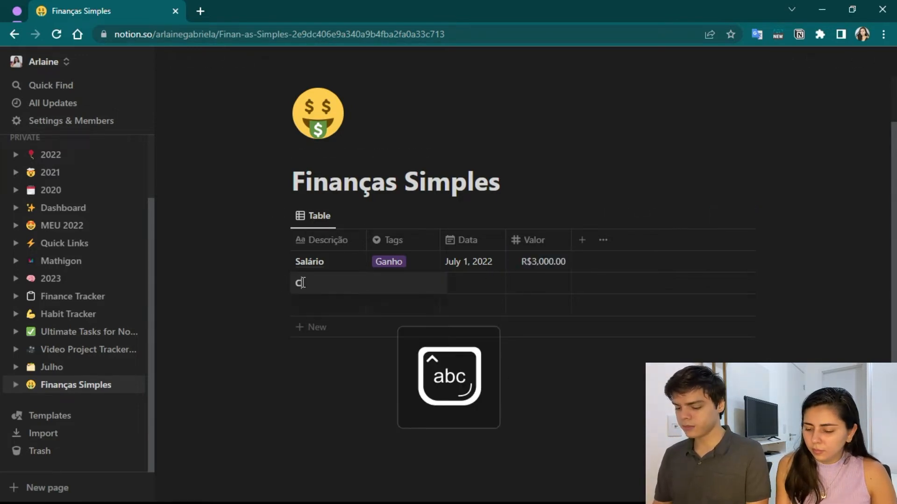
key("BackSpace")
key("Caps_Lock")
type("N")
key("Caps_Lock")
type("u")
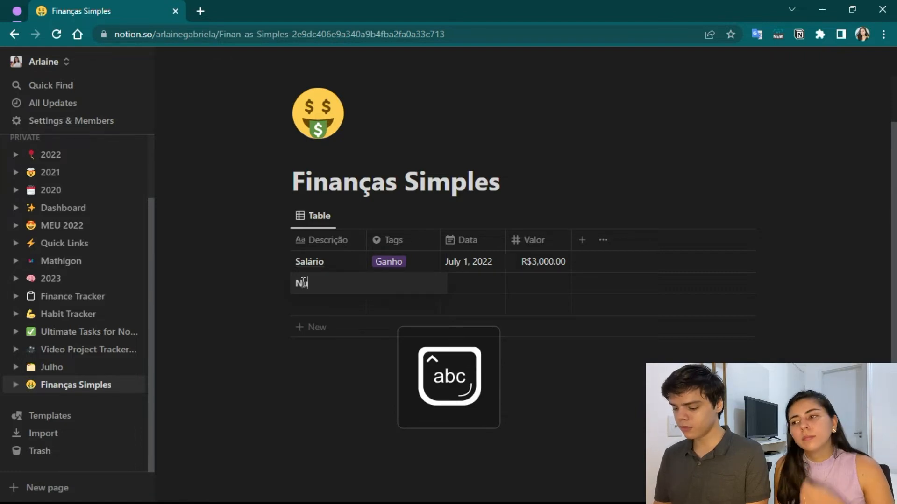
key("Return")
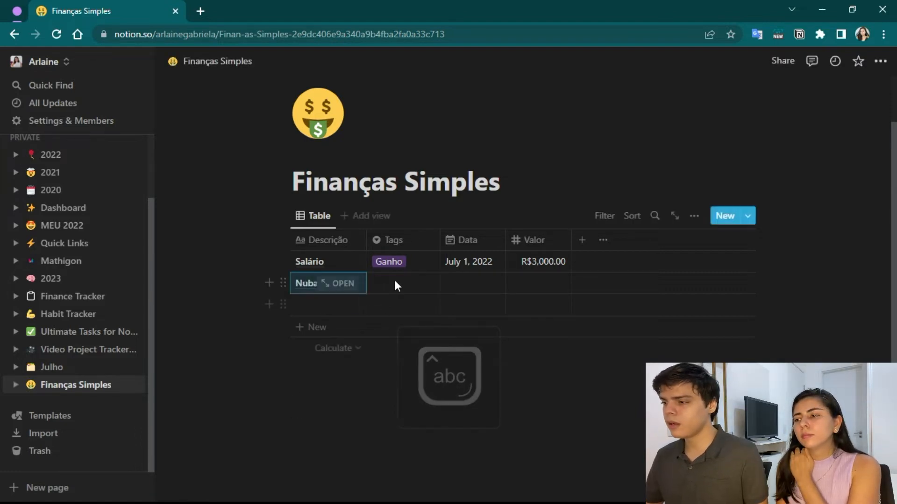
Step: Complete the Nubank row with the tag Gasto, the date July 5, 2022 and the value 800
left_click(394, 281)
left_click(409, 343)
left_click(462, 283)
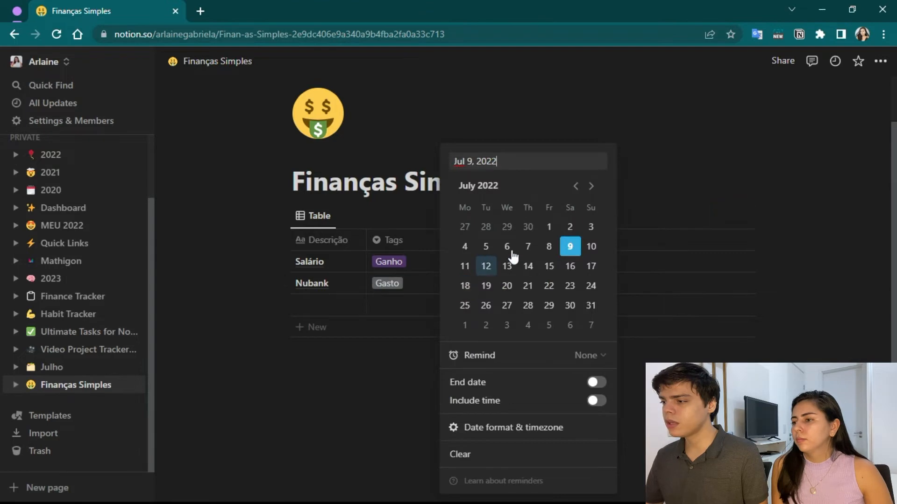
left_click(486, 247)
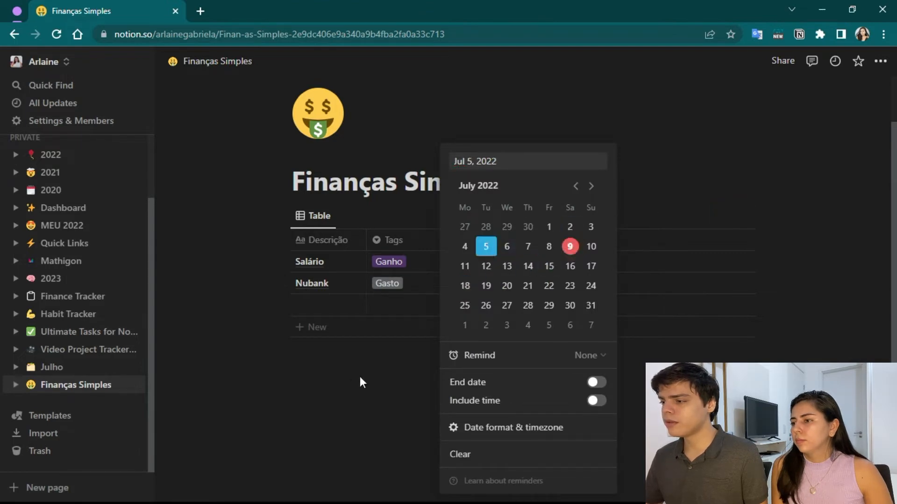
left_click(381, 371)
left_click(534, 281)
type("800")
key("Return")
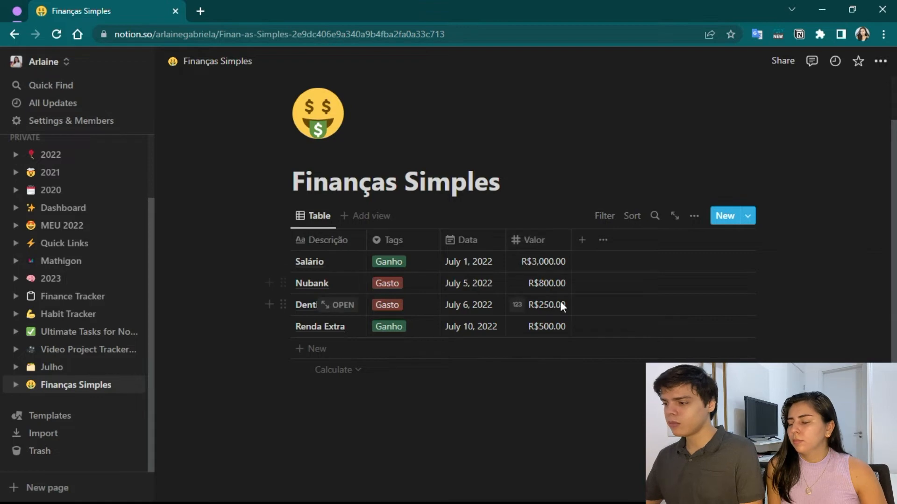
Step: Add a Sum calculation beneath the Valor column
left_click(566, 373)
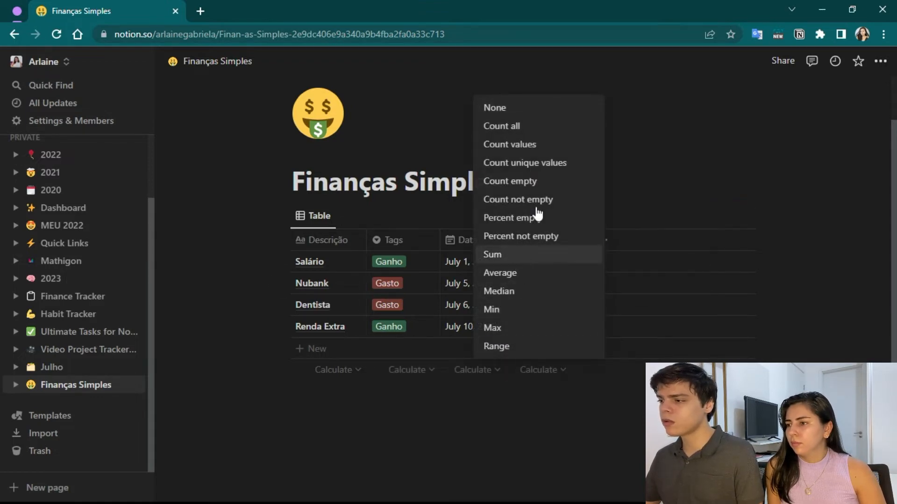
mouse_move(512, 254)
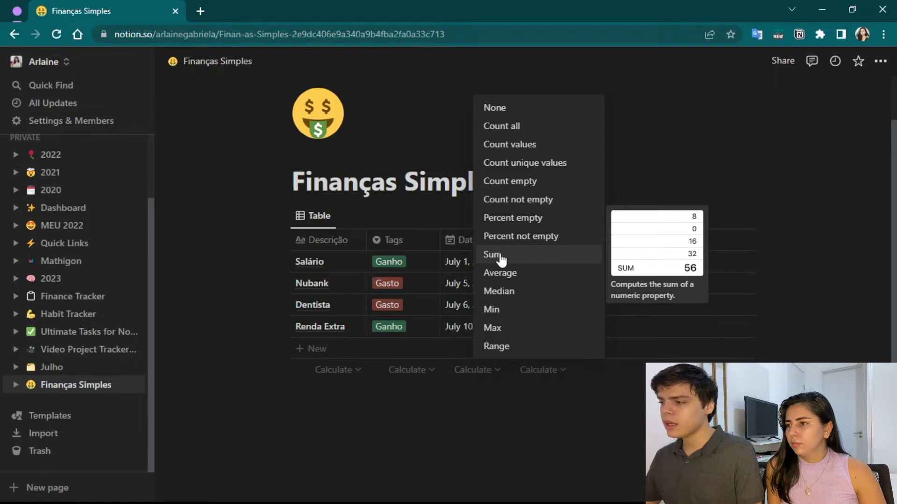
left_click(501, 256)
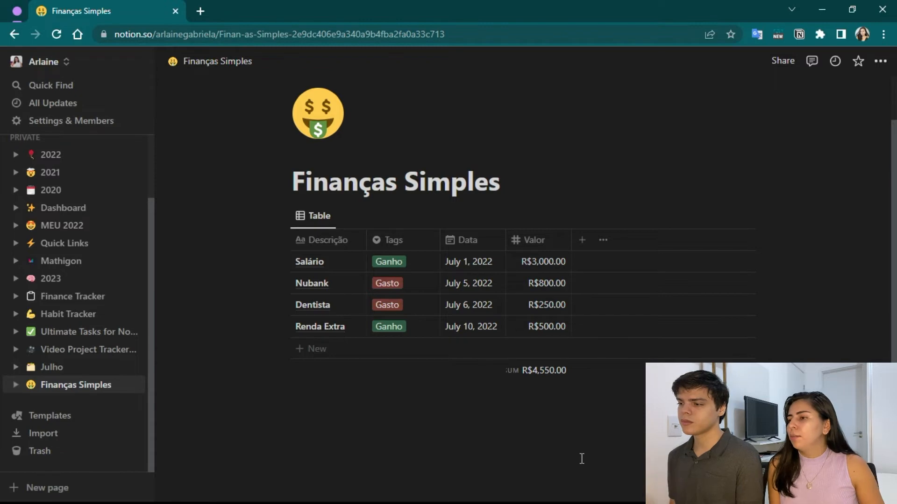
Step: Set the Nubank row's value to -800
double_click(547, 282)
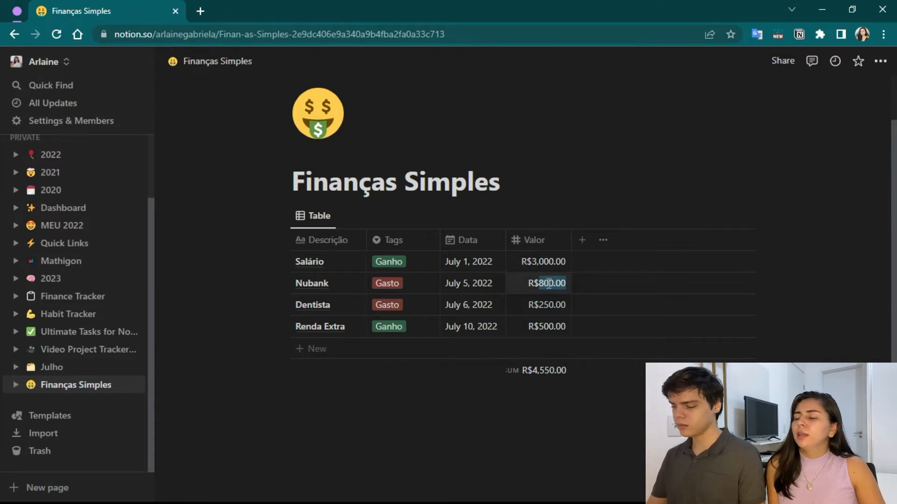
key("BackSpace")
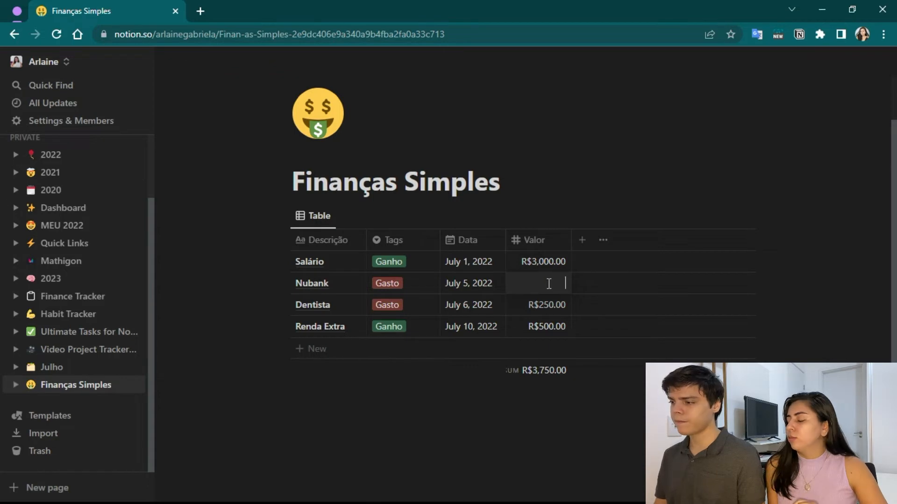
type("-800")
key("Return")
Step: Set the Dentista row's value to -250
left_click(546, 312)
double_click(546, 311)
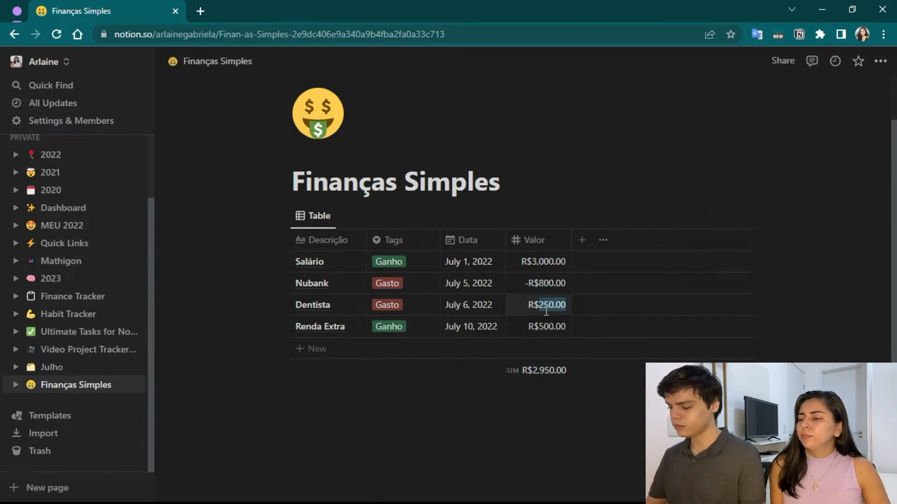
key("BackSpace")
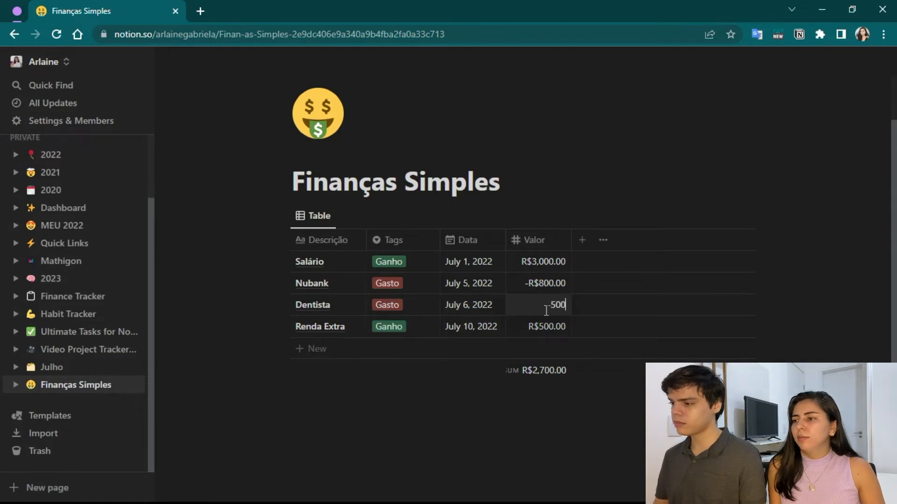
key("BackSpace")
key("BackSpace")
key("BackSpace")
key("BackSpace")
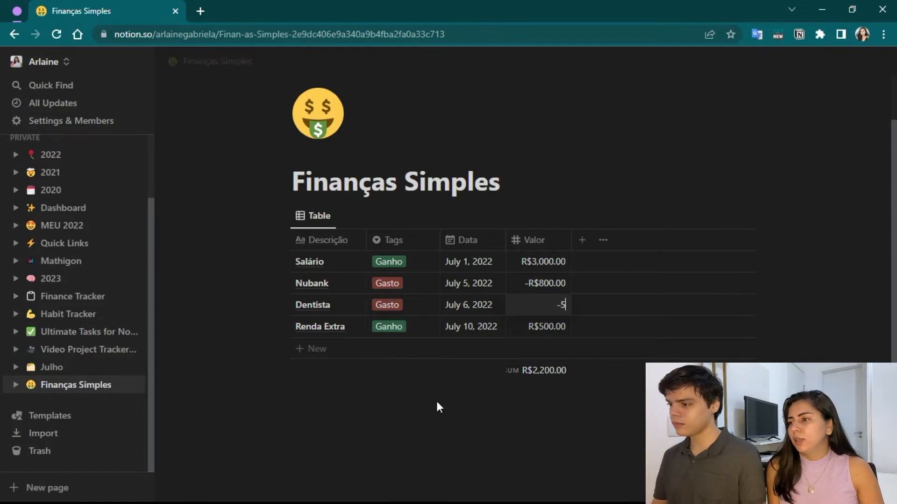
type("-250")
key("Return")
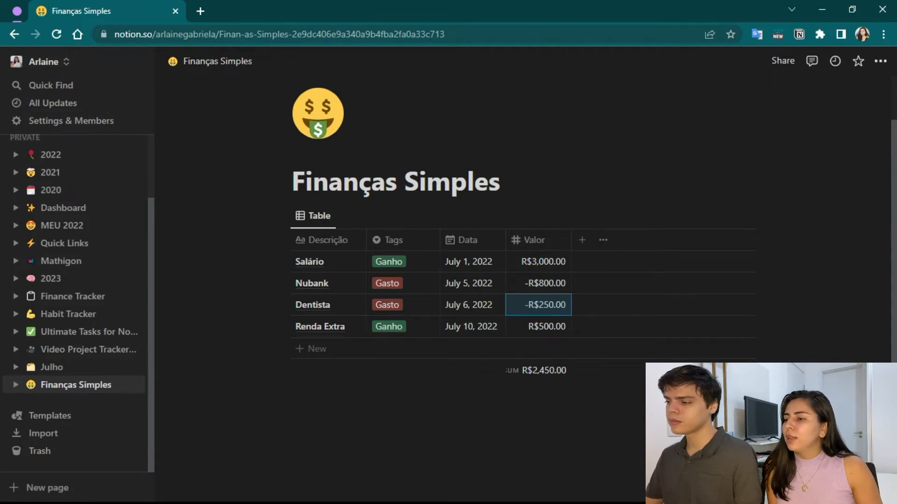
Step: Change the Nubank row's value back to a positive 800
double_click(549, 282)
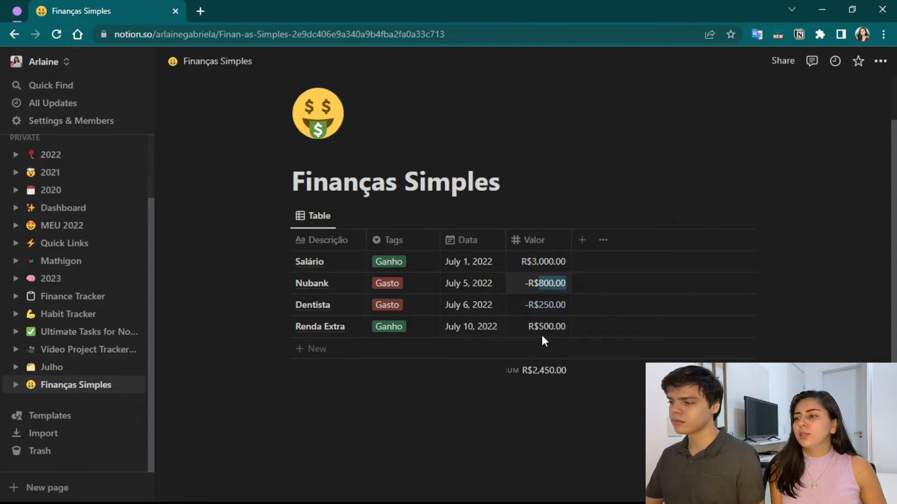
key("ctrl+a")
key("BackSpace")
type("800")
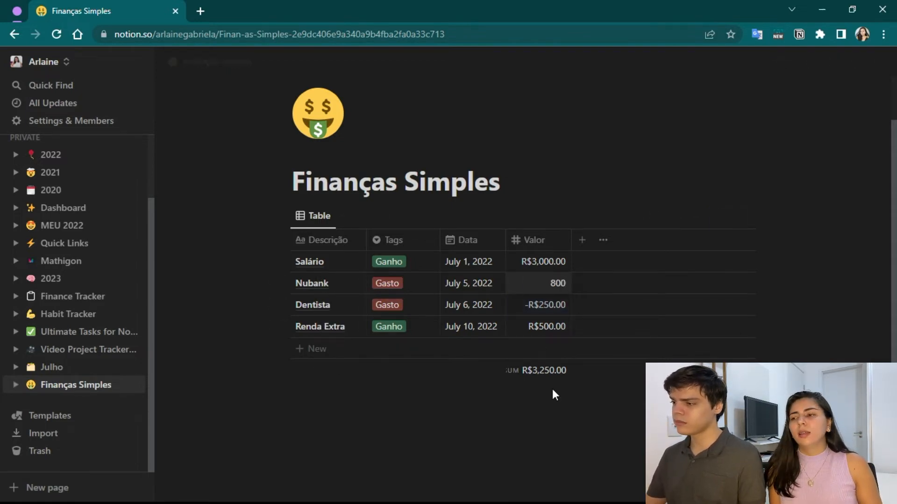
key("Return")
Step: Change the Dentista row's value back to a positive 250
double_click(545, 306)
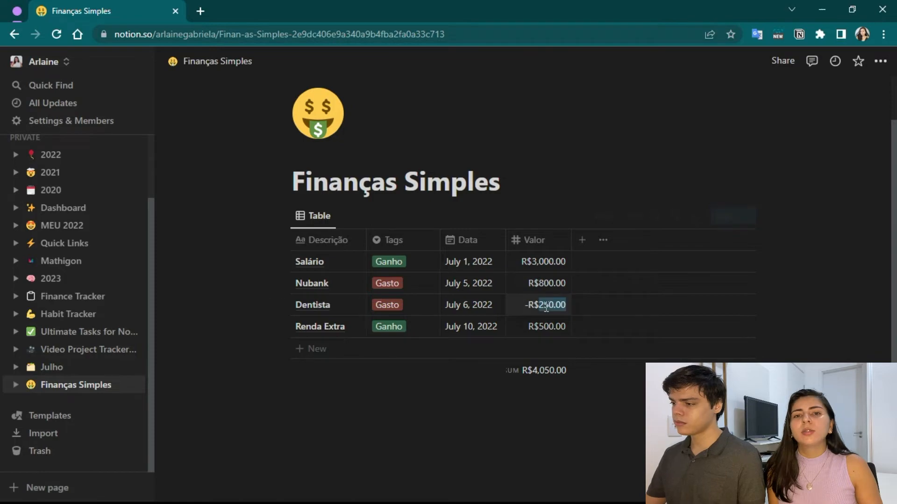
key("BackSpace")
type("25")
type("0")
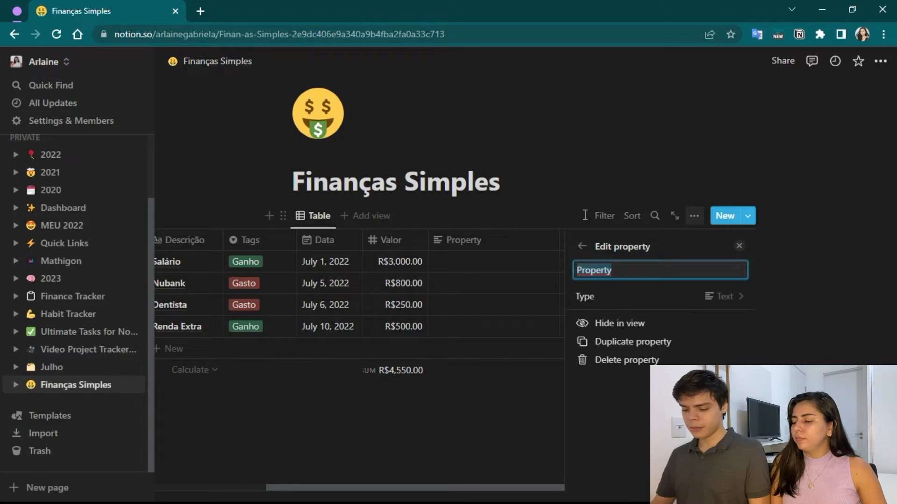
Step: Name the new property "Valor real" and change its type to Formula
key("Caps_Lock")
type("V")
key("Caps_Lock")
type("alor real")
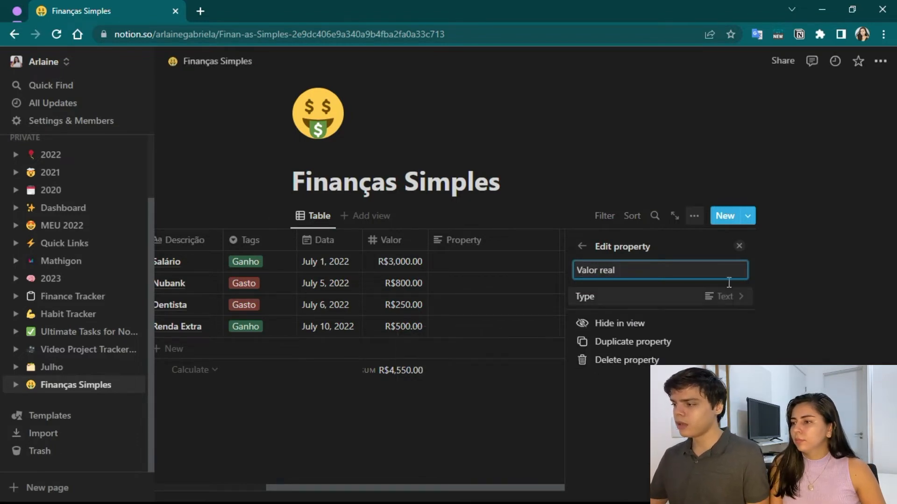
left_click(724, 299)
scroll(613, 348, "down", 1)
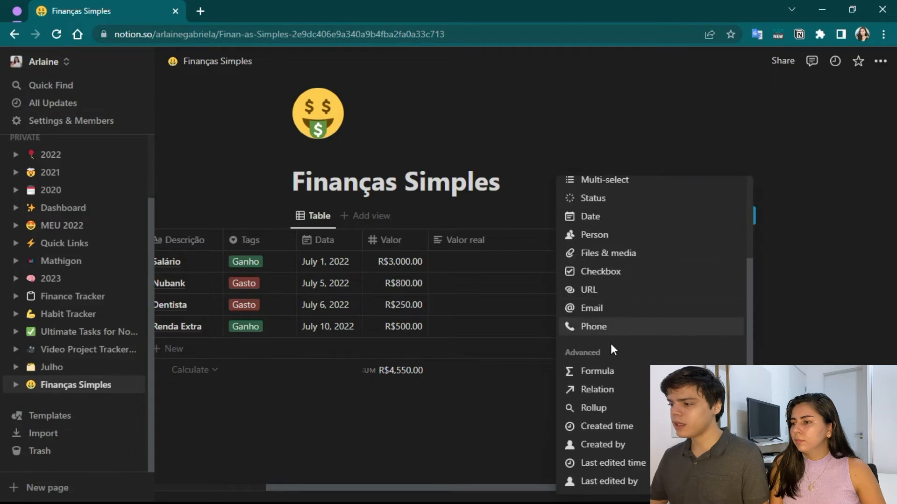
left_click(608, 371)
Step: Begin the Valor real formula with an if condition testing whether the Tags property equals "Gasto"
left_click(726, 322)
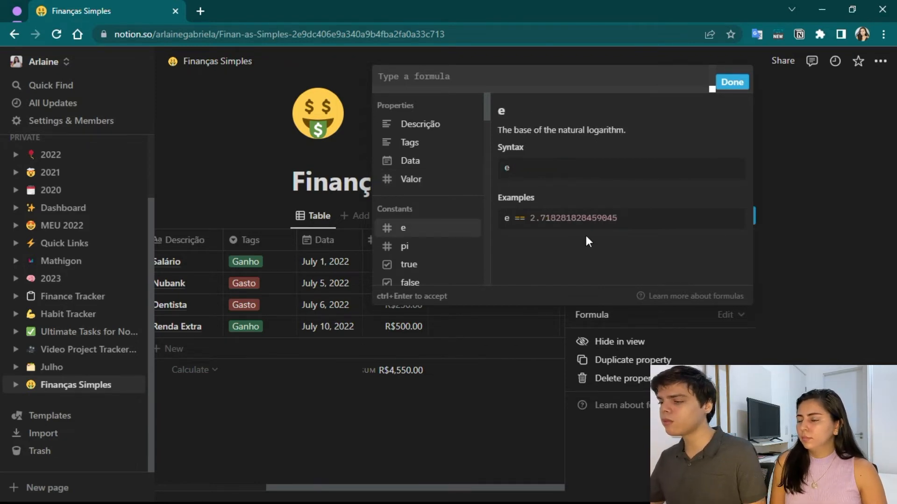
scroll(439, 205, "down", 3)
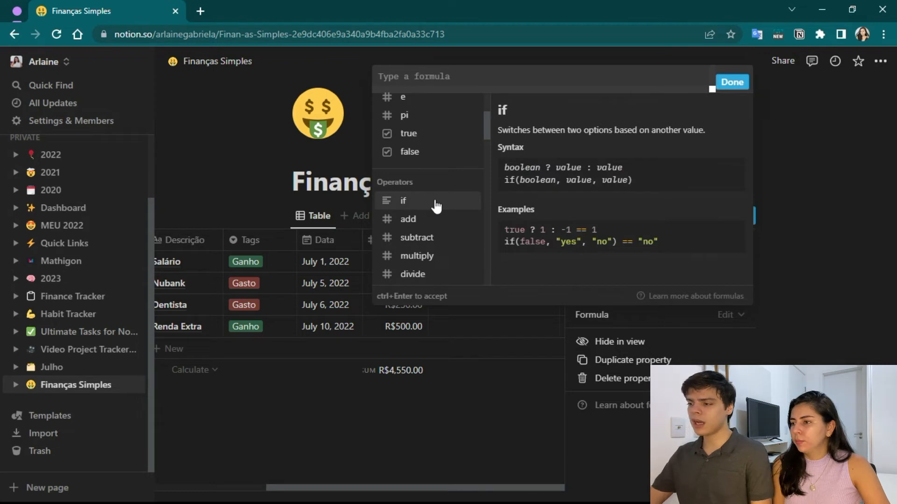
left_click(413, 201)
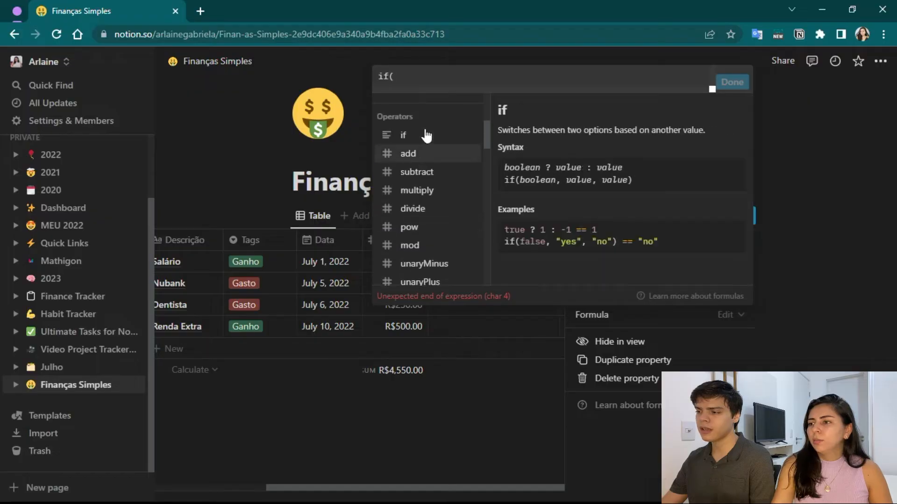
type("(")
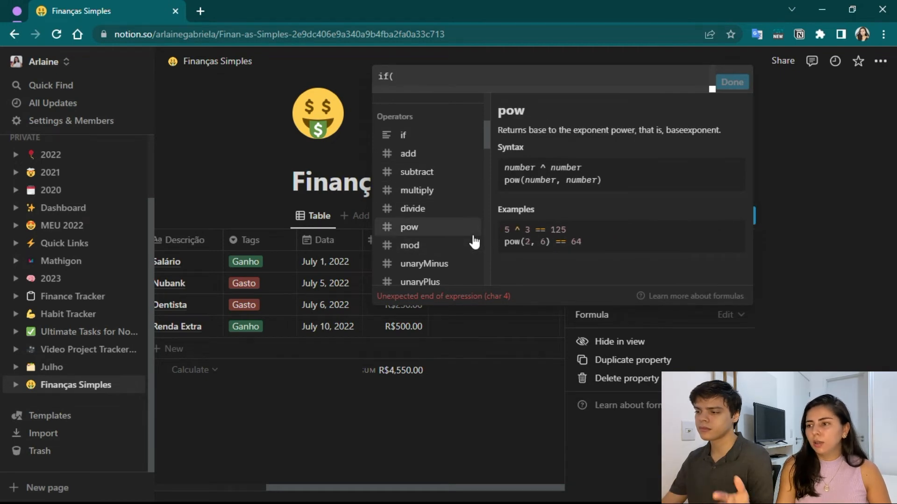
scroll(466, 226, "up", 2)
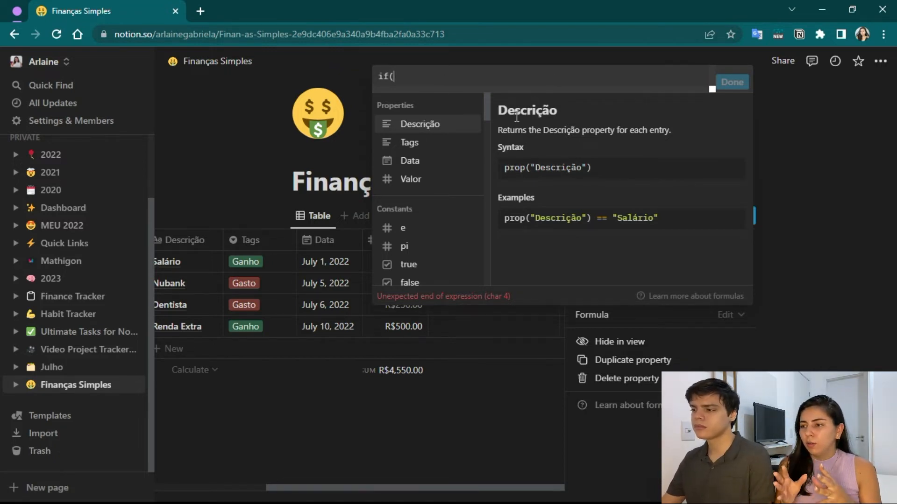
left_click(422, 144)
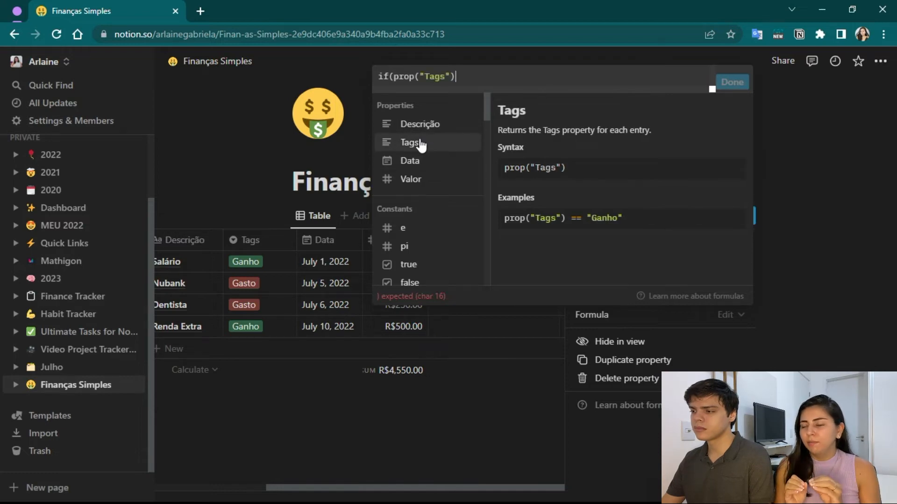
type("==")
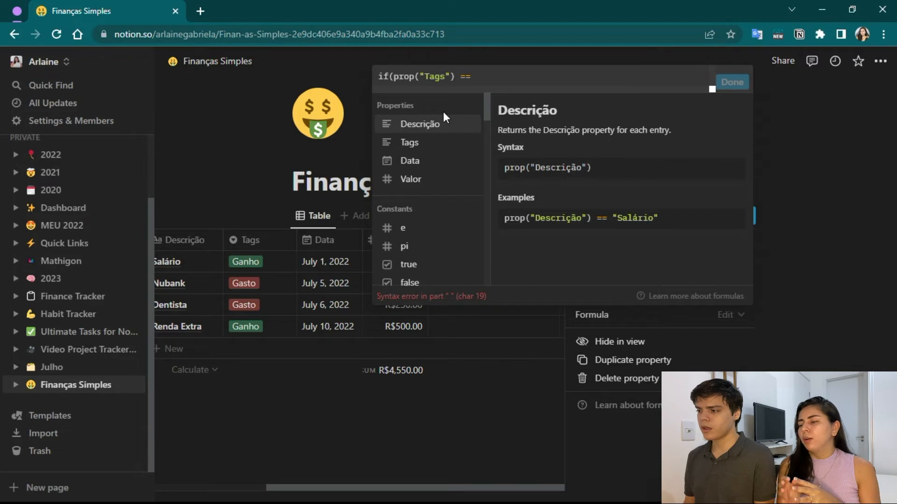
type(" \"\"")
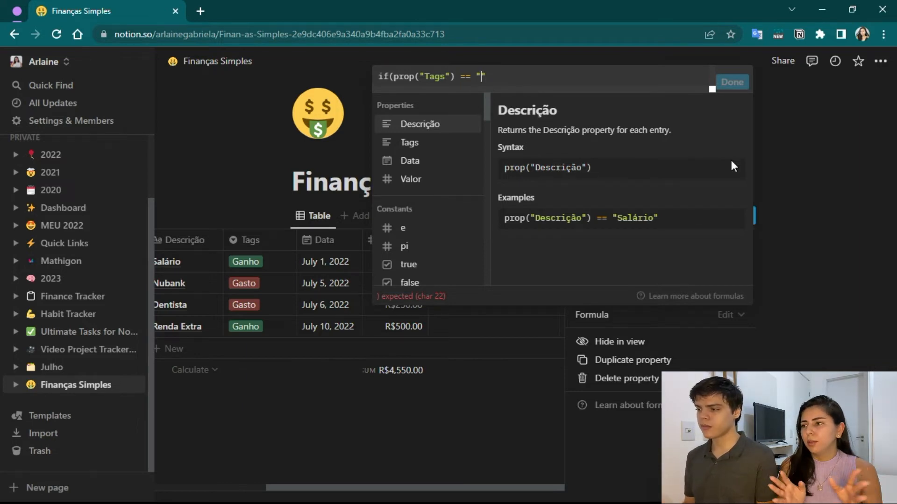
key("Caps_Lock")
type("G")
key("Caps_Lock")
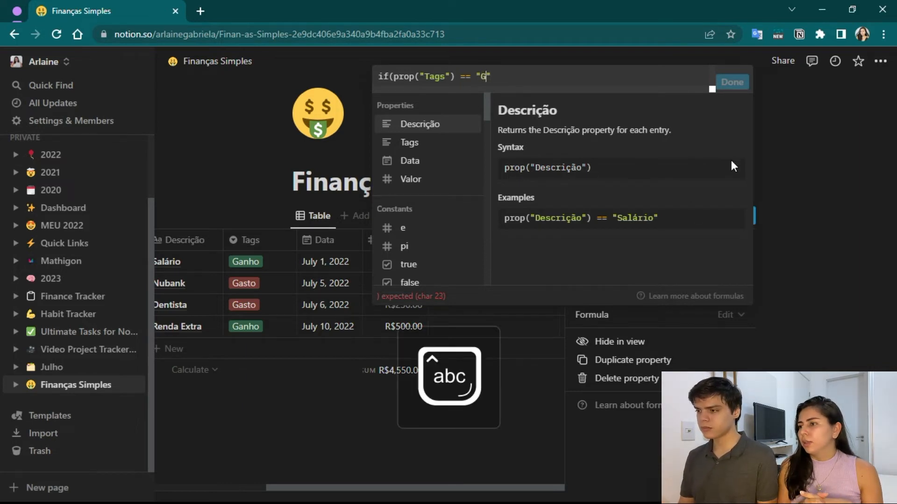
type("asto")
key("Right")
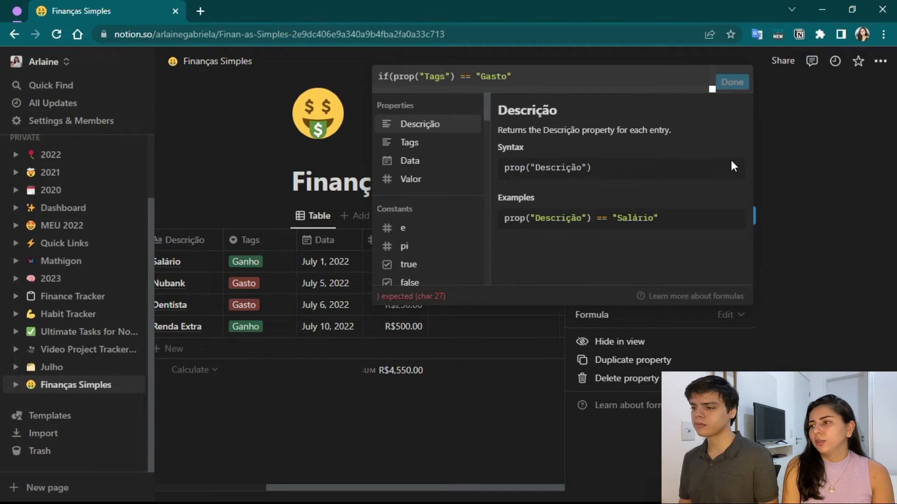
Step: Complete the formula to return -prop("Valor") when true and prop("Valor") otherwise, then accept it and close the property settings
type(",")
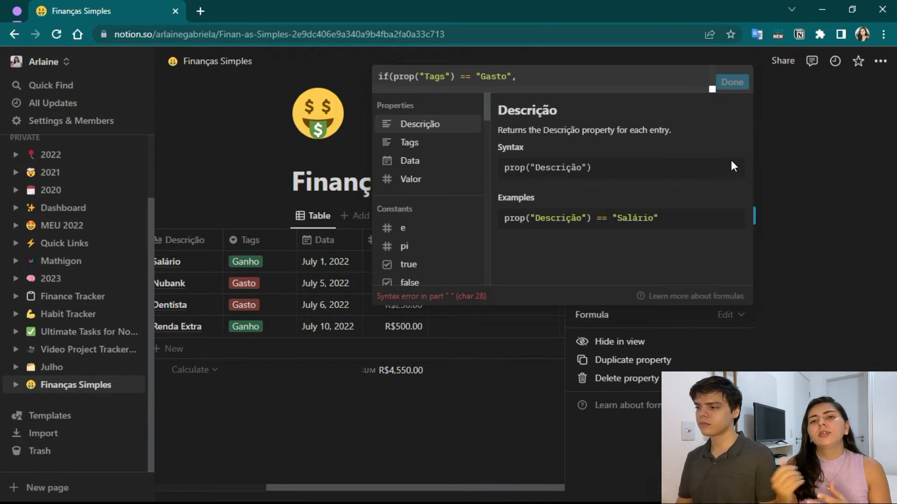
type("-")
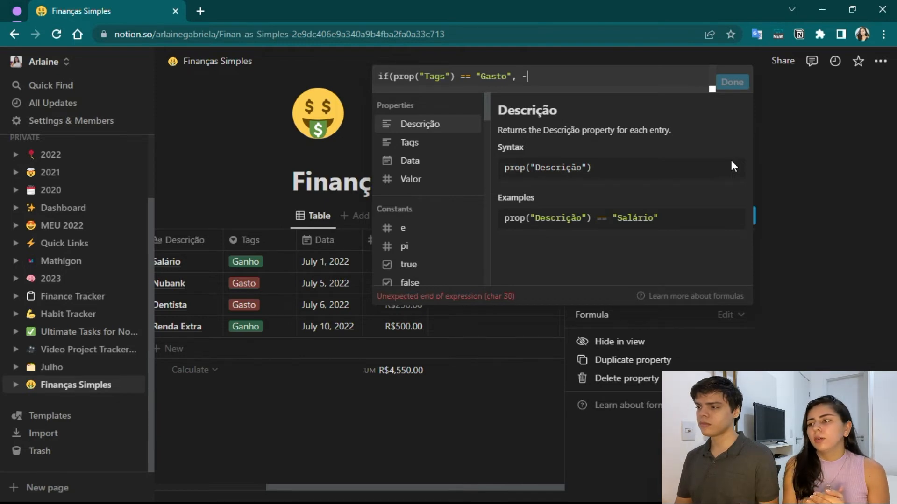
left_click(415, 182)
type(",")
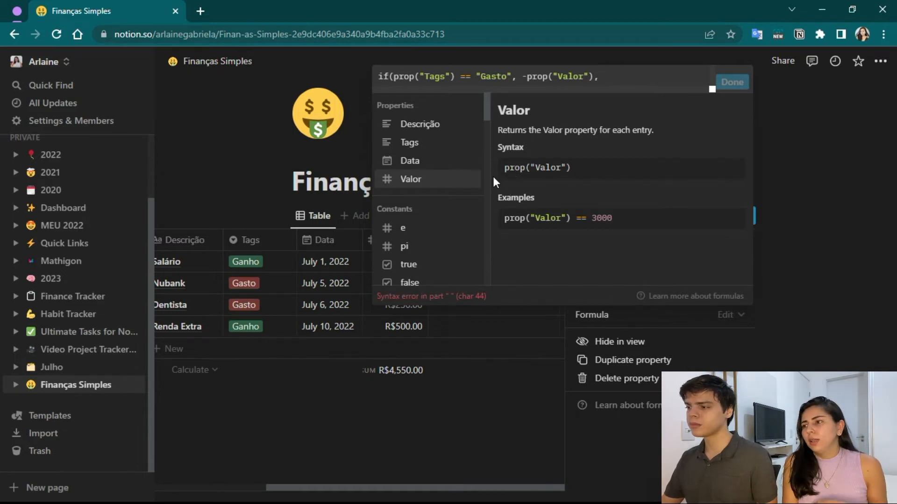
left_click(441, 185)
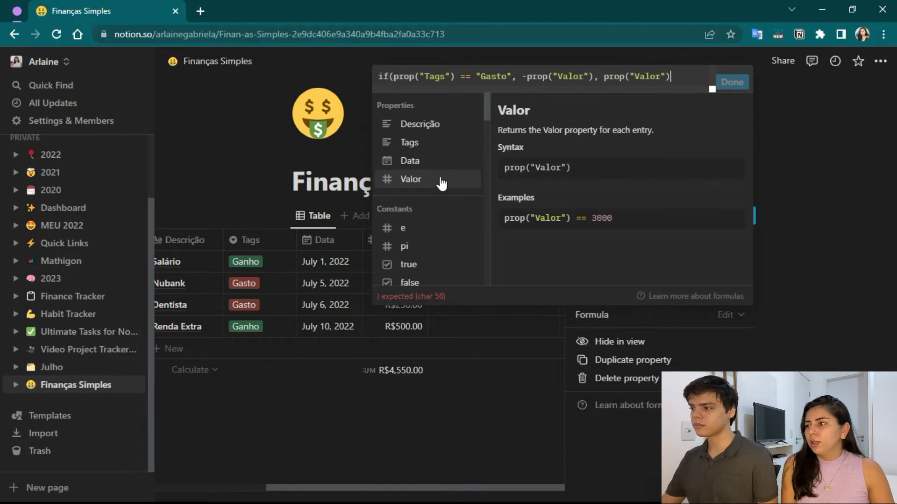
type(")")
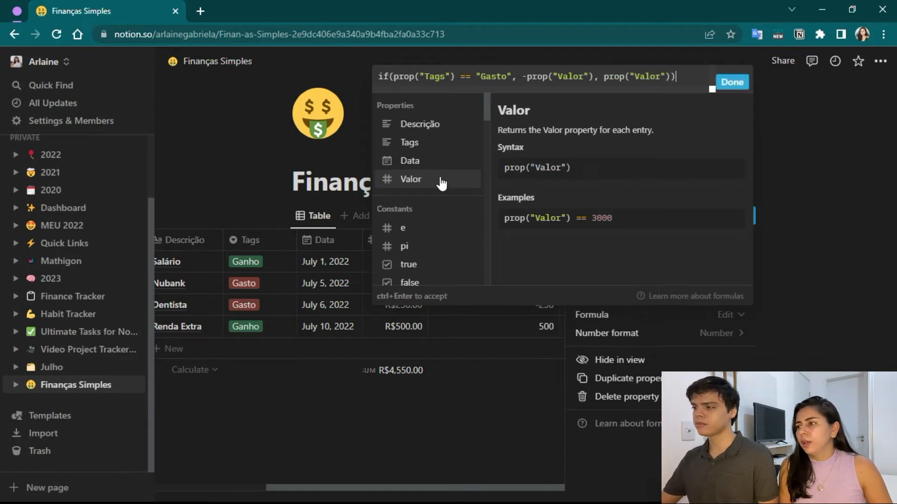
left_click(732, 84)
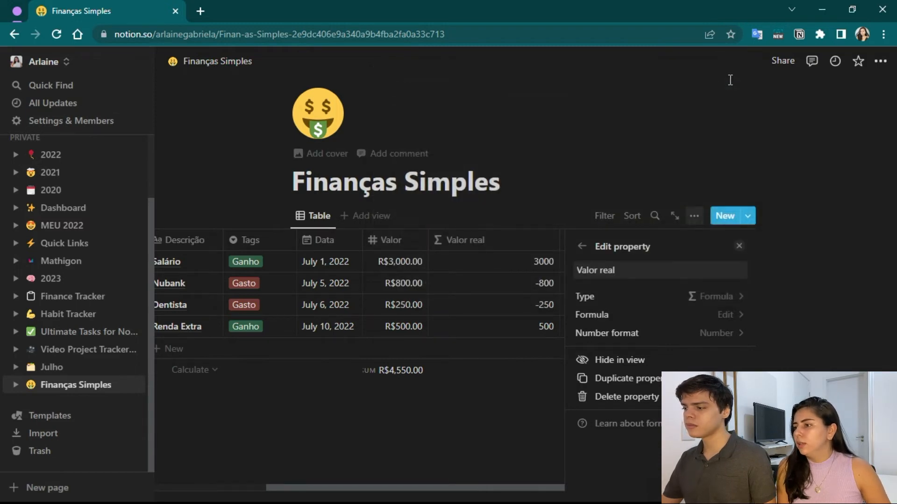
left_click(739, 246)
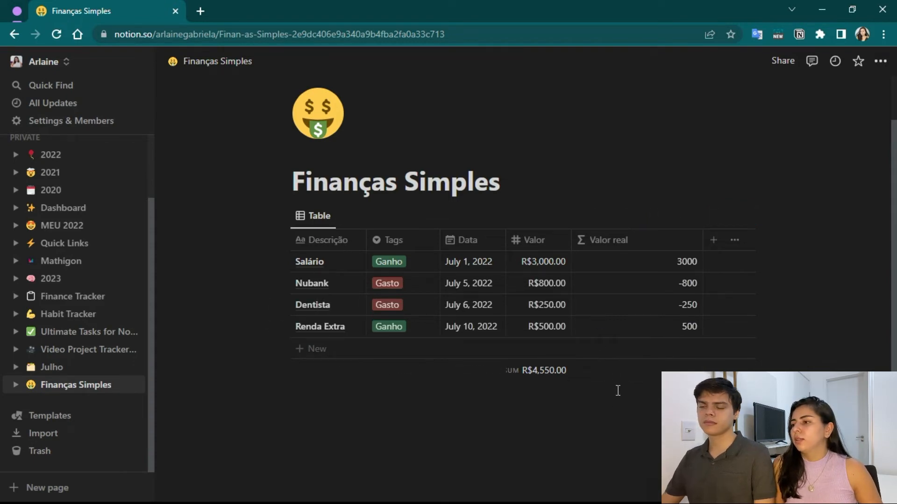
Step: Set the number format of the Valor real column to Real
left_click(582, 260)
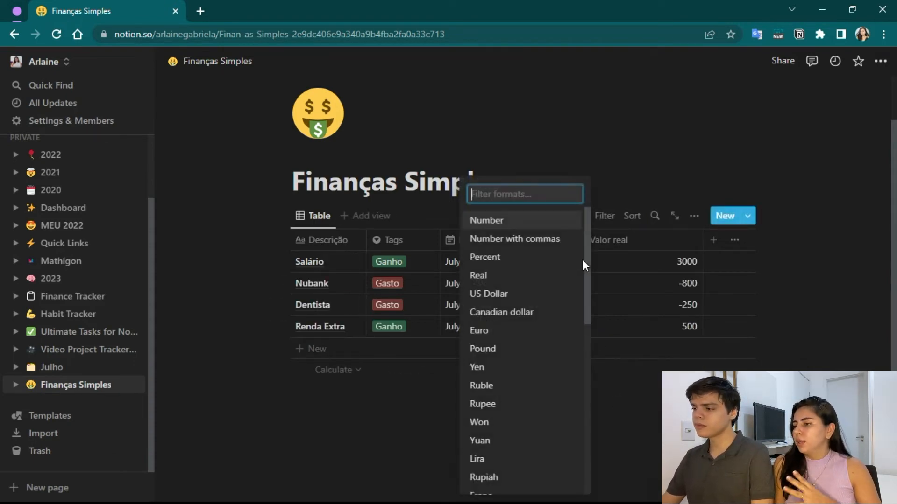
type("real")
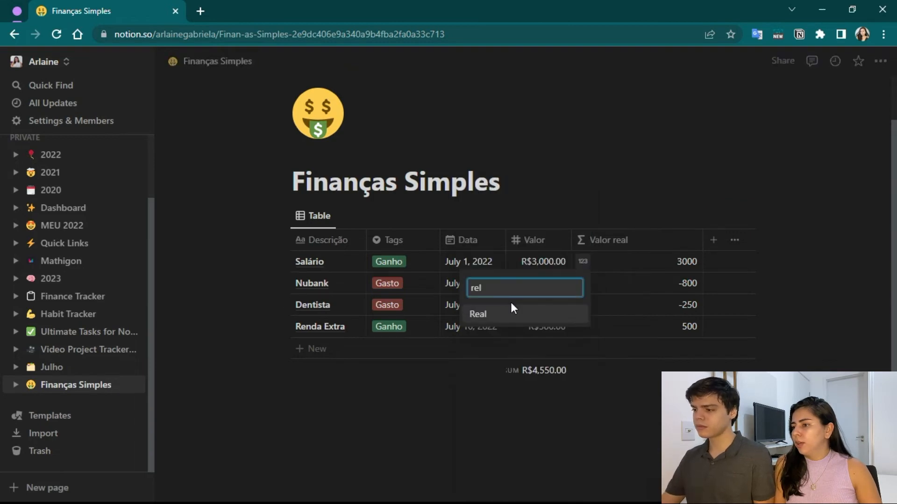
left_click(496, 312)
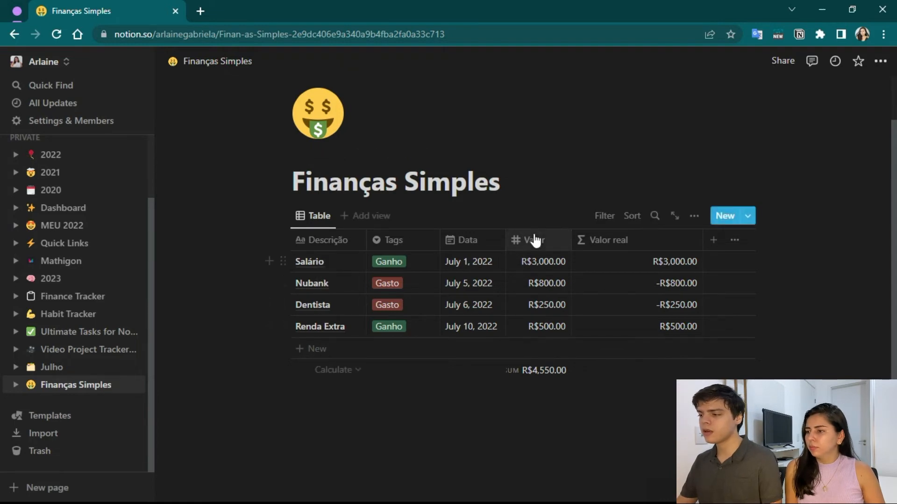
Step: Remove the sum calculation from the Valor column and add a Sum calculation to the Valor real column
left_click(534, 381)
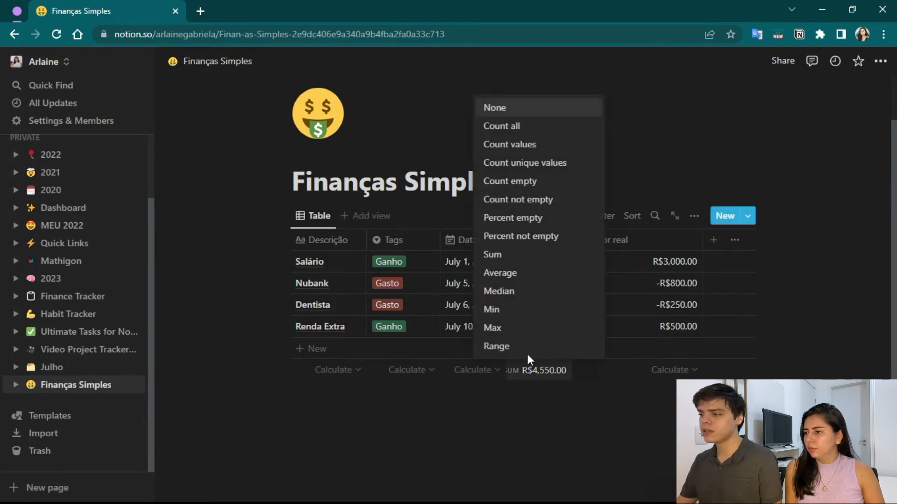
left_click(502, 107)
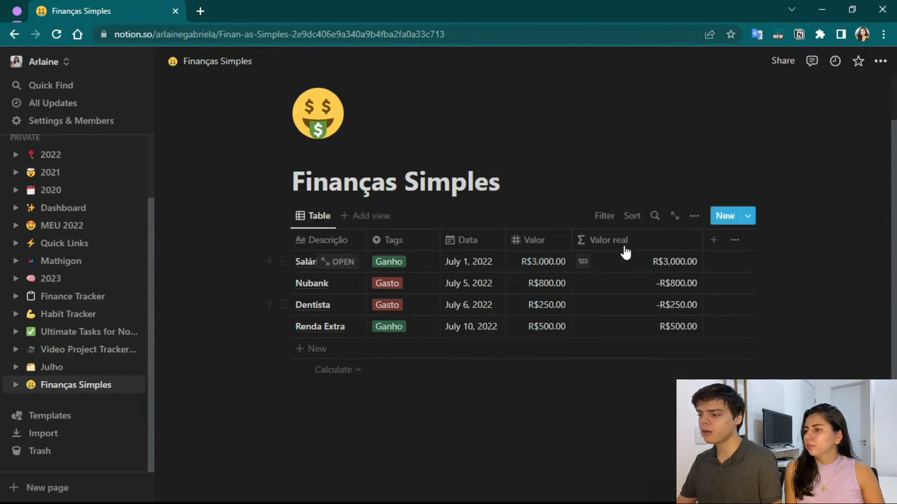
left_click(678, 377)
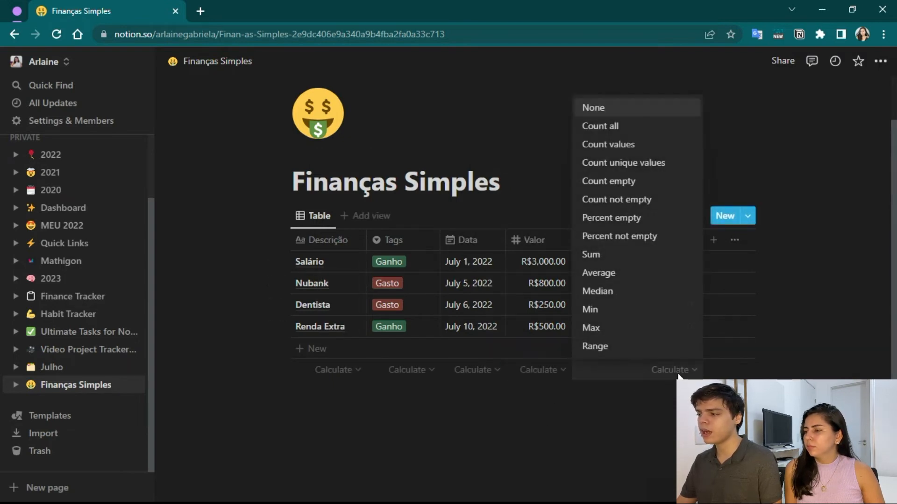
left_click(602, 421)
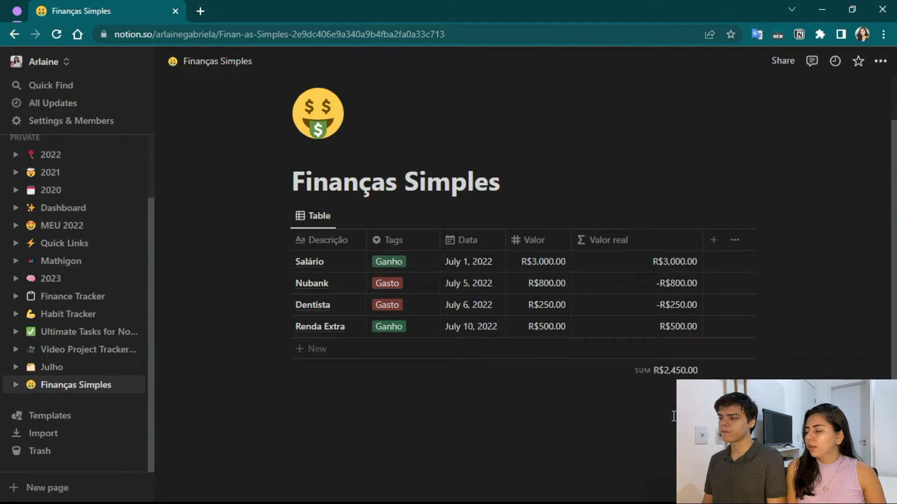
Step: Rename the Valor real property to "Balanço"
left_click(635, 240)
left_click(635, 240)
left_click(626, 242)
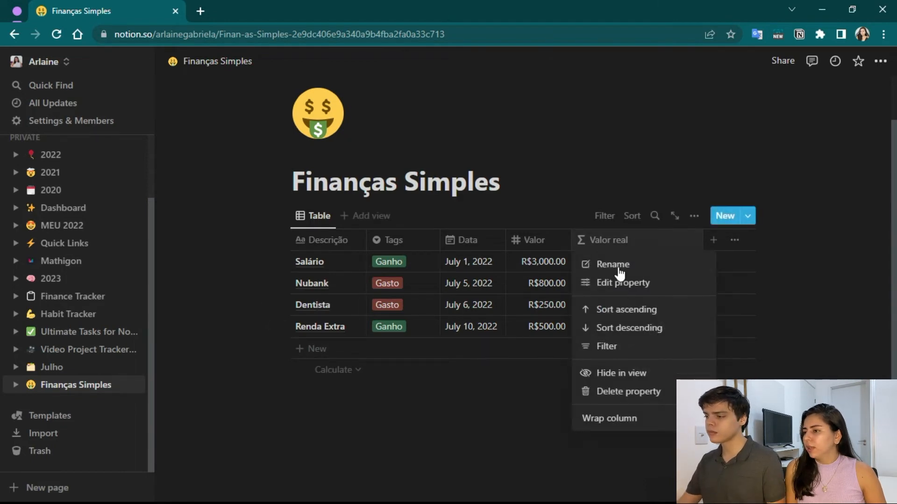
left_click(620, 279)
key("Caps_Lock")
type("B")
key("Caps_Lock")
type("alanço")
left_click(739, 225)
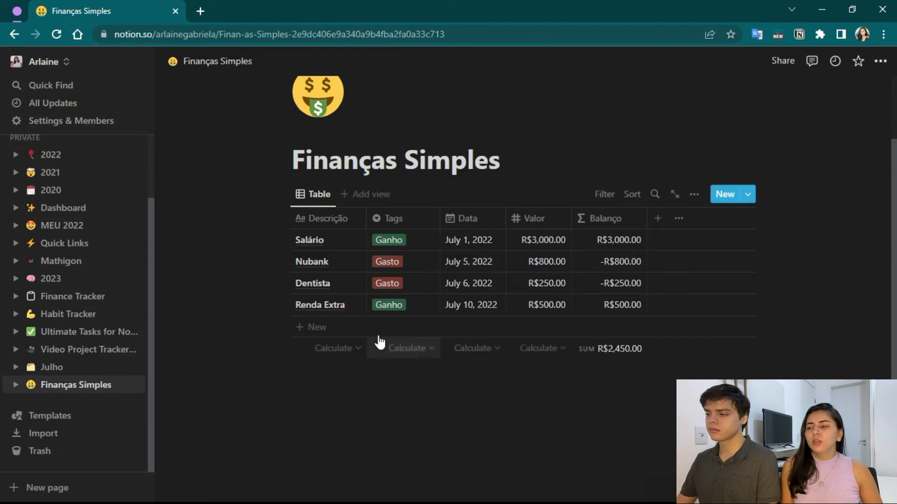
Step: Add a "Salário" entry tagged Ganho, dated August 1, 2022, with a value of R$3,000.00
left_click(318, 328)
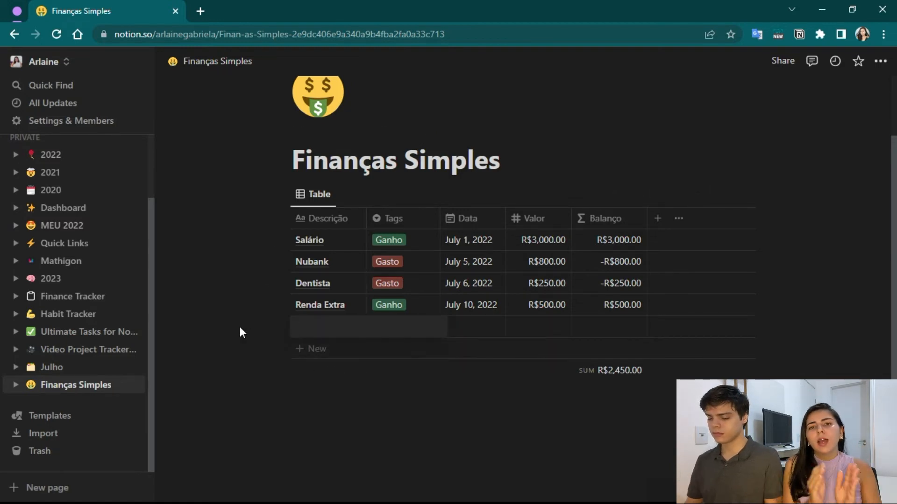
type("Saláro")
key("BackSpace")
type("io")
key("Escape")
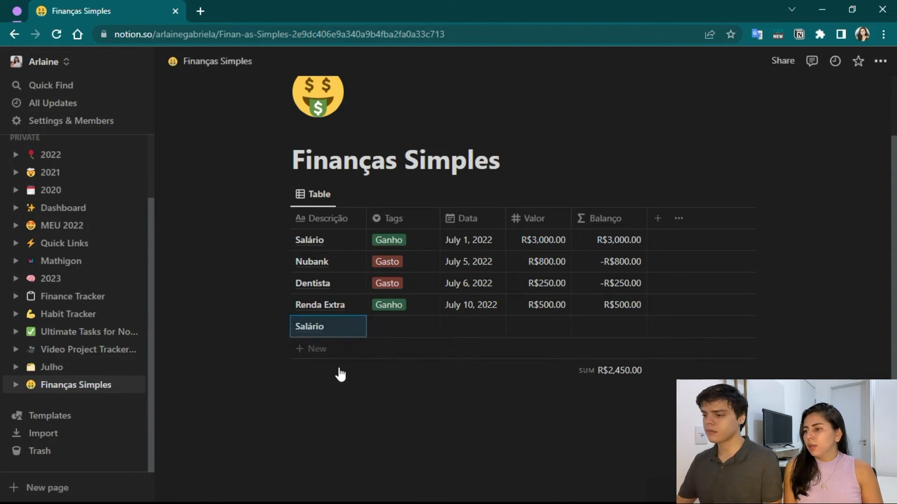
left_click(390, 329)
left_click(406, 388)
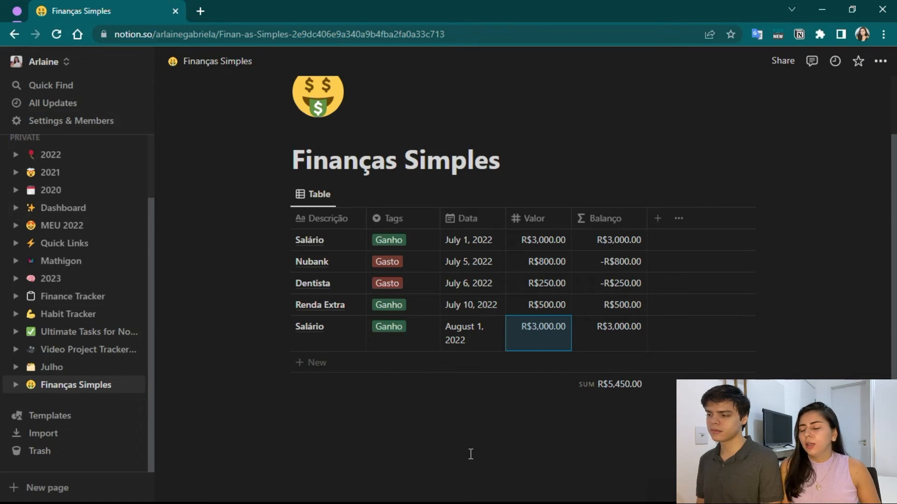
Step: Add a new table view to the database and name it "Julho 2022"
scroll(233, 301, "up", 2)
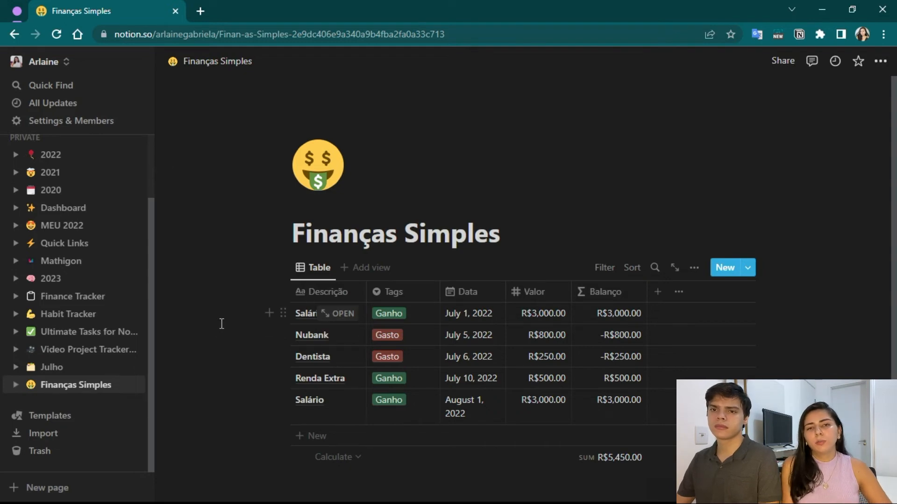
left_click(351, 268)
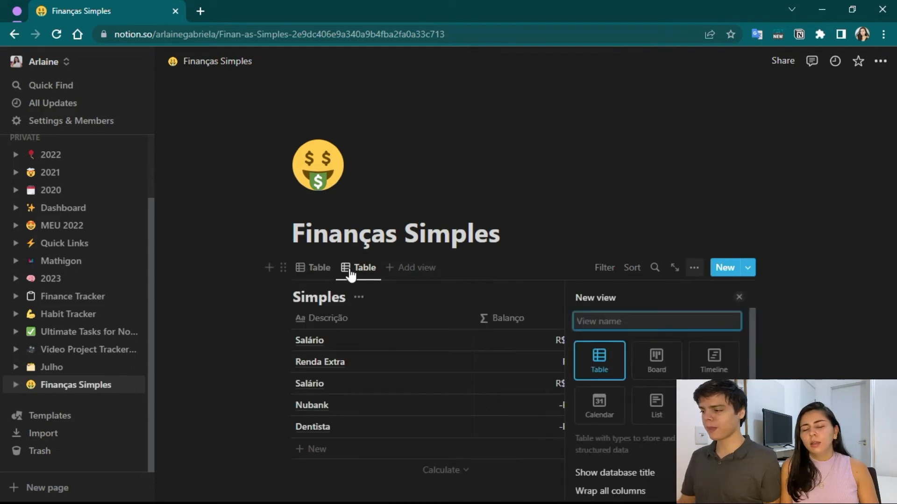
type("Julho 2022")
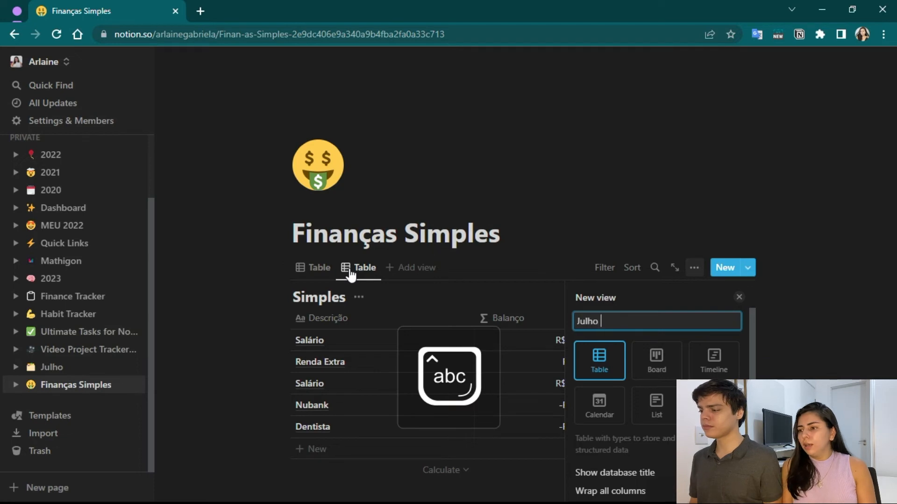
left_click(228, 336)
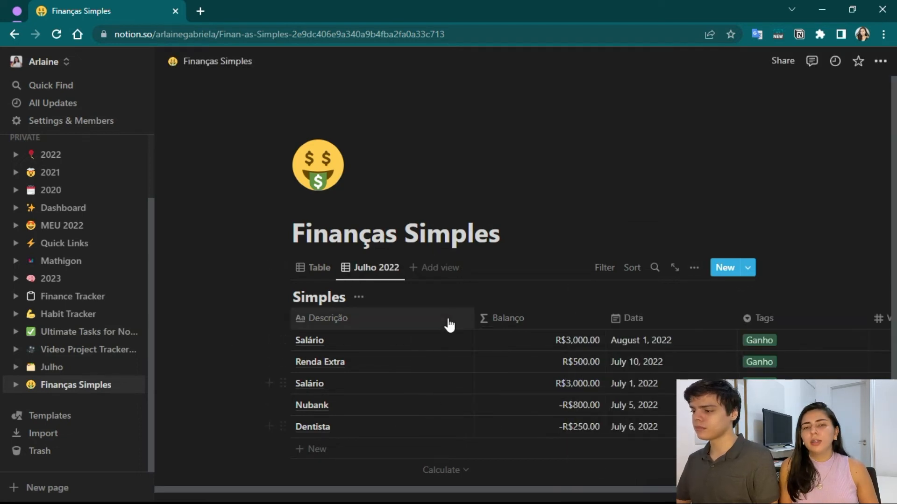
Step: Narrow the columns of the Julho 2022 view and reorder them as Descrição, Tags, Data, Valor, Balanço
left_click_drag(473, 319, 371, 320)
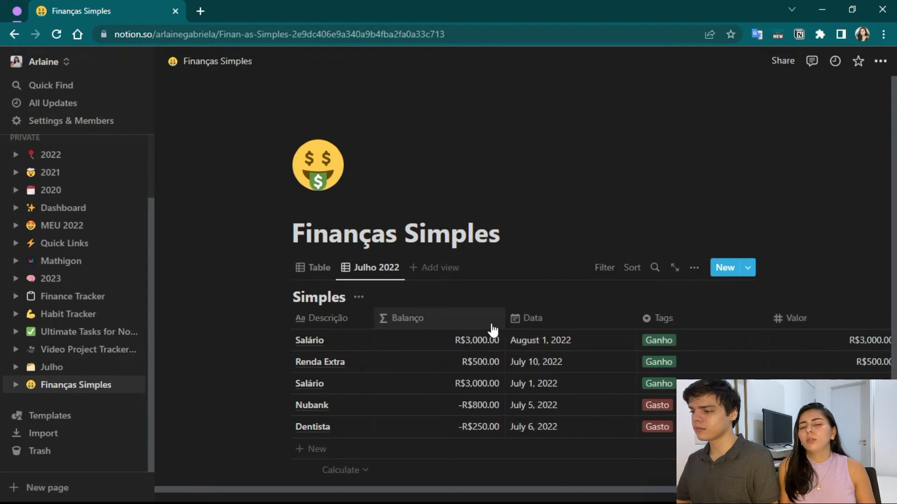
left_click_drag(504, 318, 445, 320)
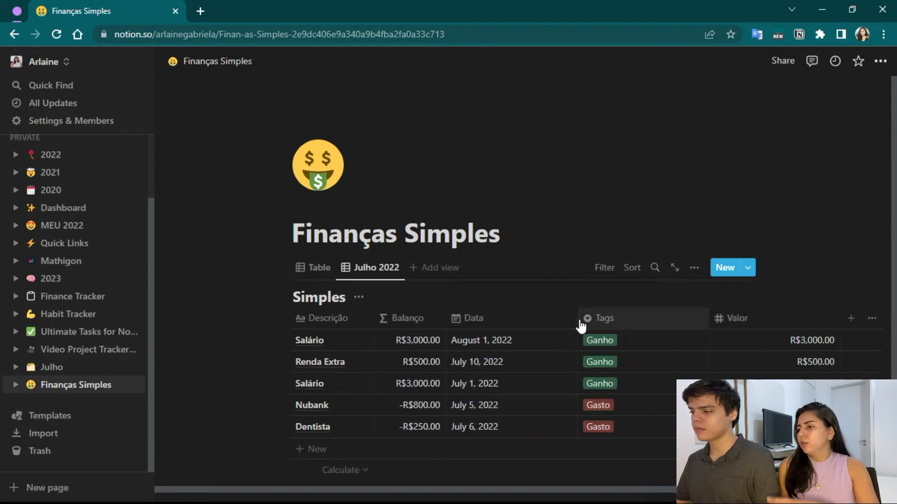
left_click_drag(578, 318, 526, 314)
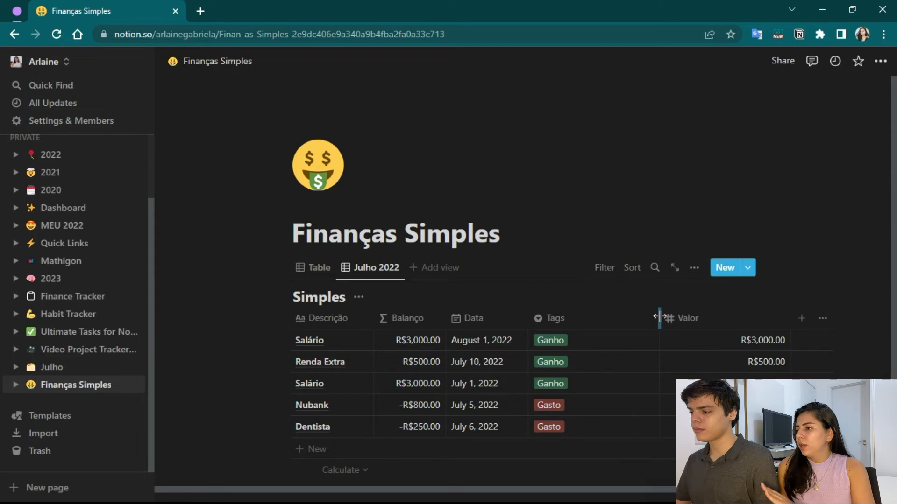
left_click_drag(659, 314, 553, 317)
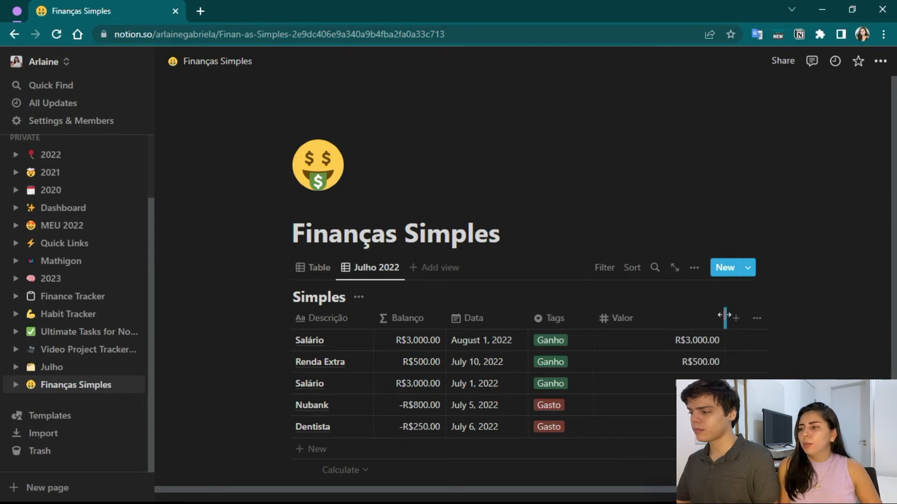
left_click_drag(726, 316, 644, 322)
left_click_drag(394, 313, 666, 322)
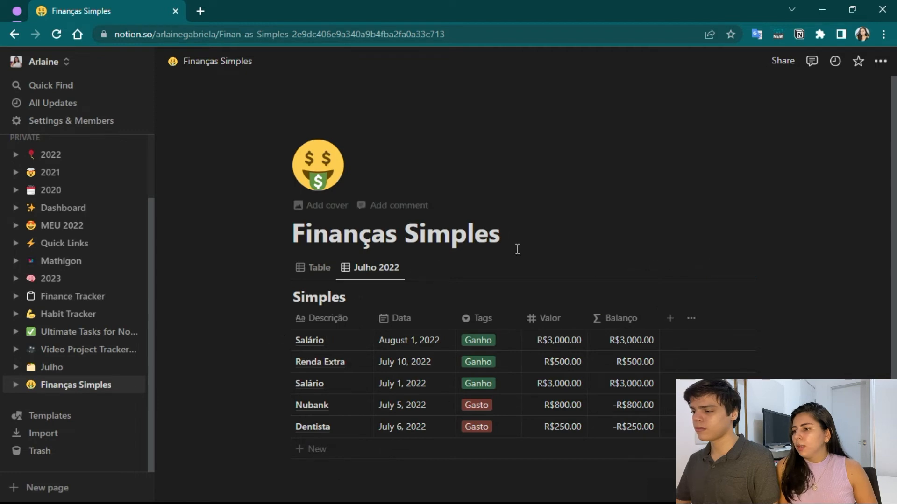
left_click_drag(496, 323, 397, 323)
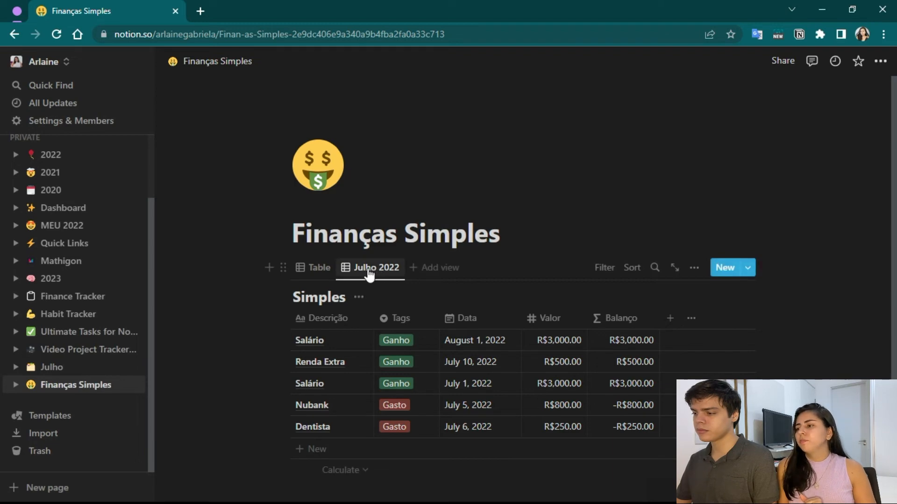
Step: Filter the Julho 2022 view to entries whose Data is within 2022/07/01 to 2022/07/31
left_click(605, 267)
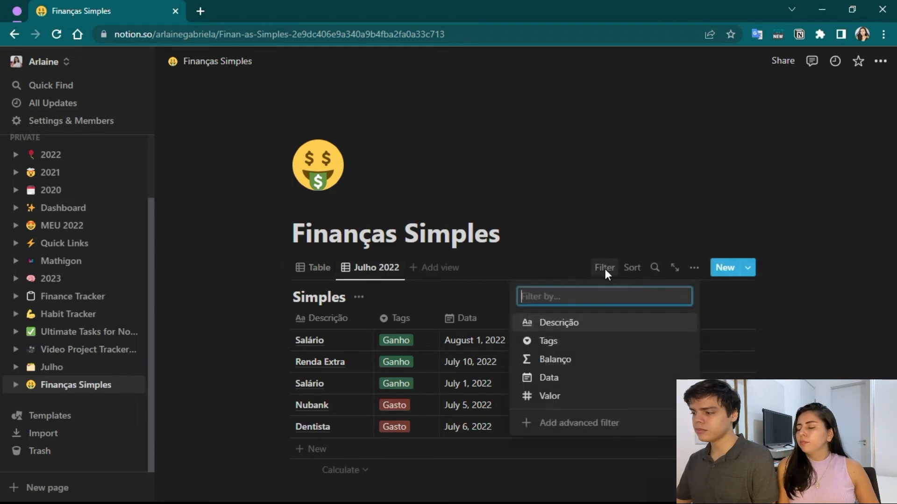
left_click(554, 378)
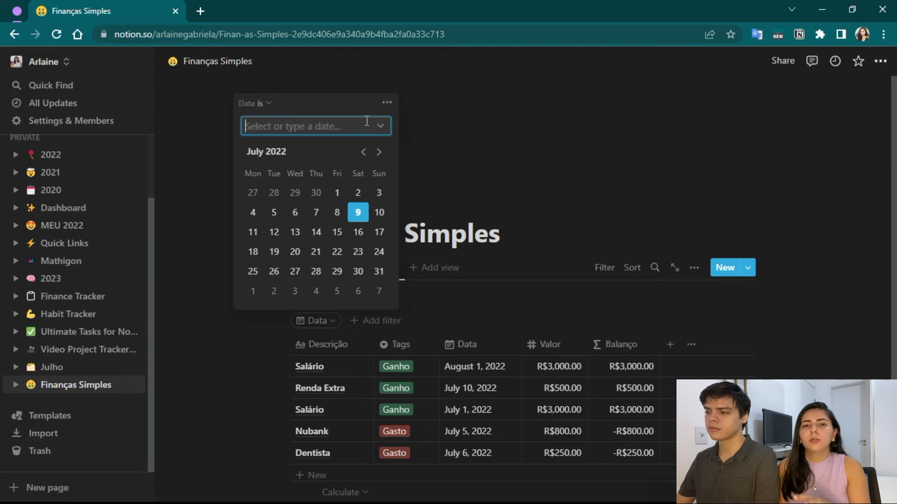
left_click(267, 103)
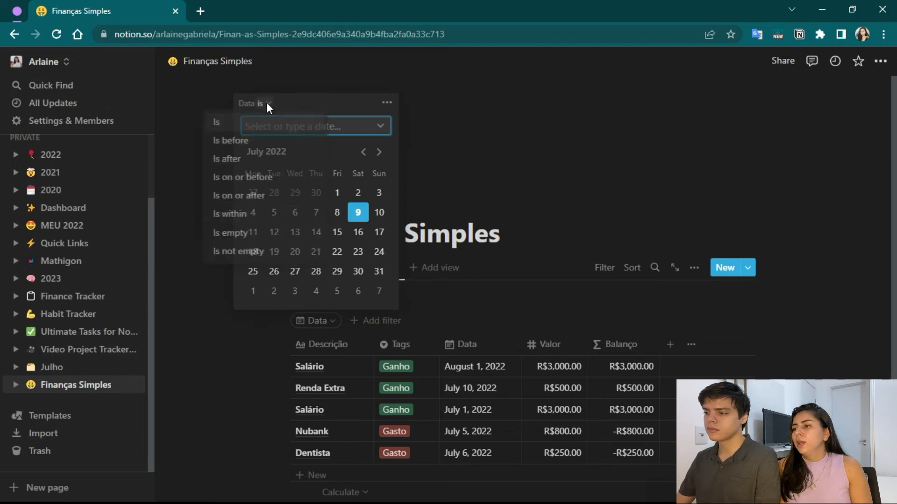
left_click(276, 219)
left_click(337, 194)
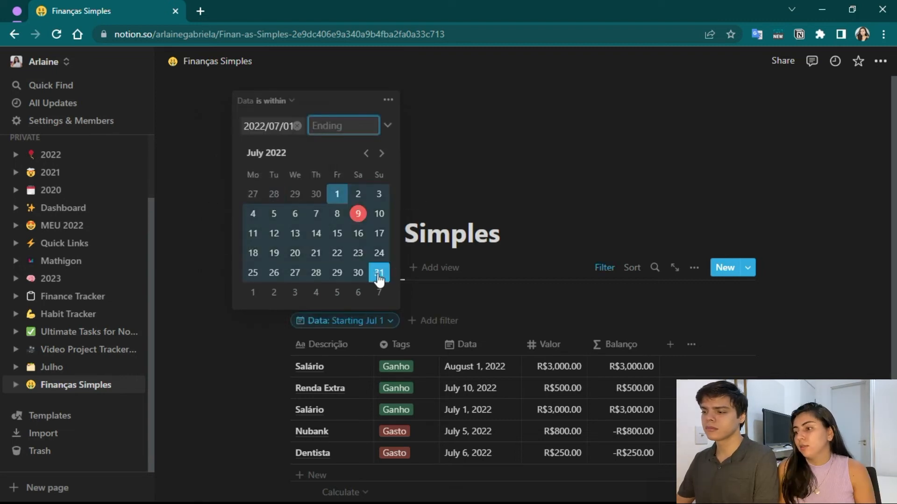
left_click(378, 274)
left_click(482, 141)
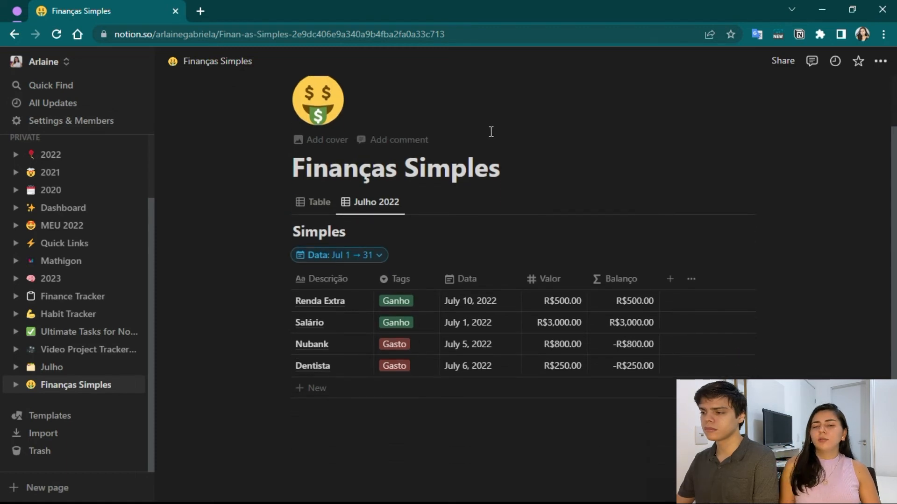
scroll(499, 155, "up", 2)
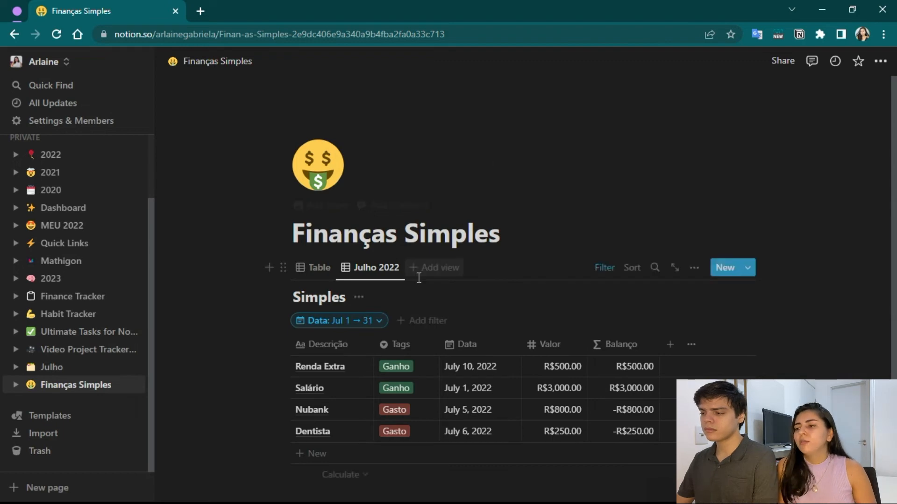
Step: Add a table view named "Agosto 2022" and arrange its narrowed columns as Descrição, Tags, Data, Valor, Balanço
left_click(418, 271)
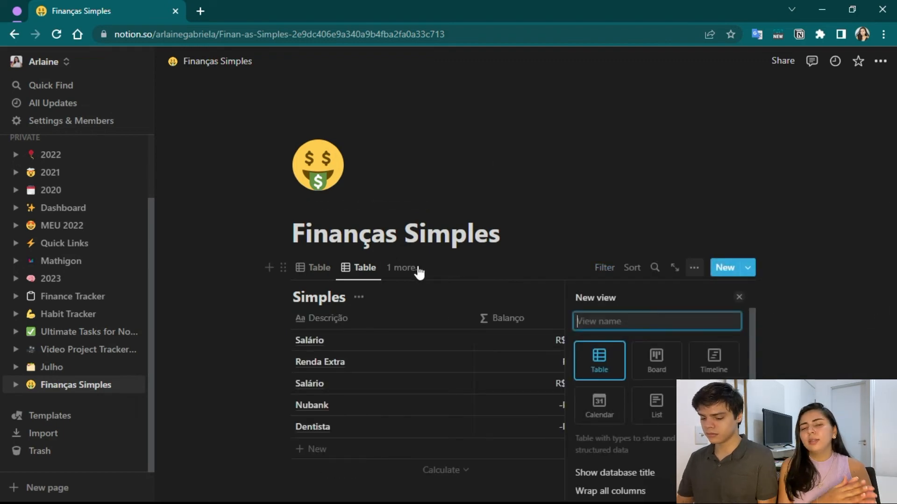
type("Agosto 2022")
key("Return")
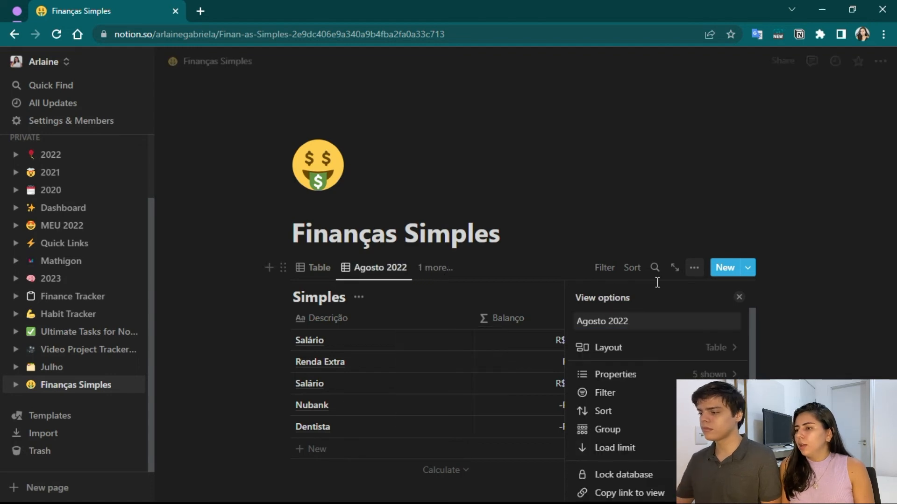
left_click(739, 297)
left_click_drag(477, 322, 514, 326)
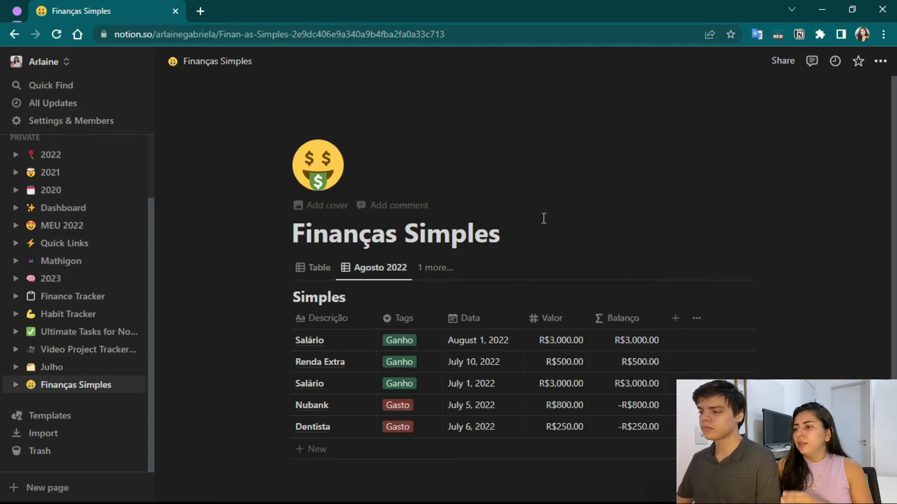
Step: Filter the Agosto 2022 view to entries whose Data is within 2022/08/01 to 2022/08/31
left_click(489, 319)
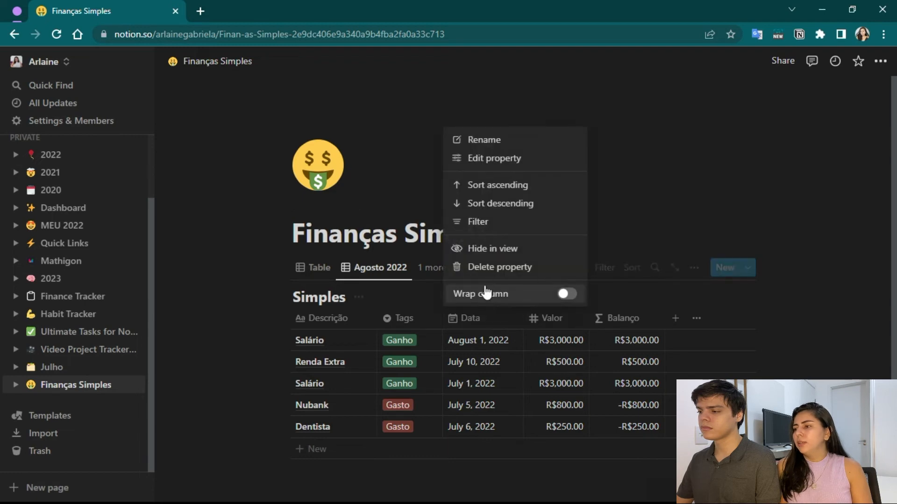
left_click(486, 222)
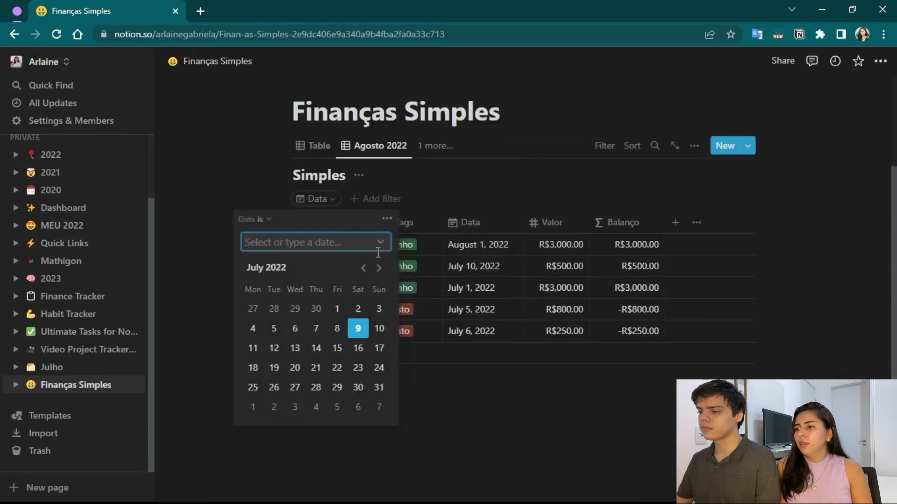
left_click(259, 219)
left_click(238, 328)
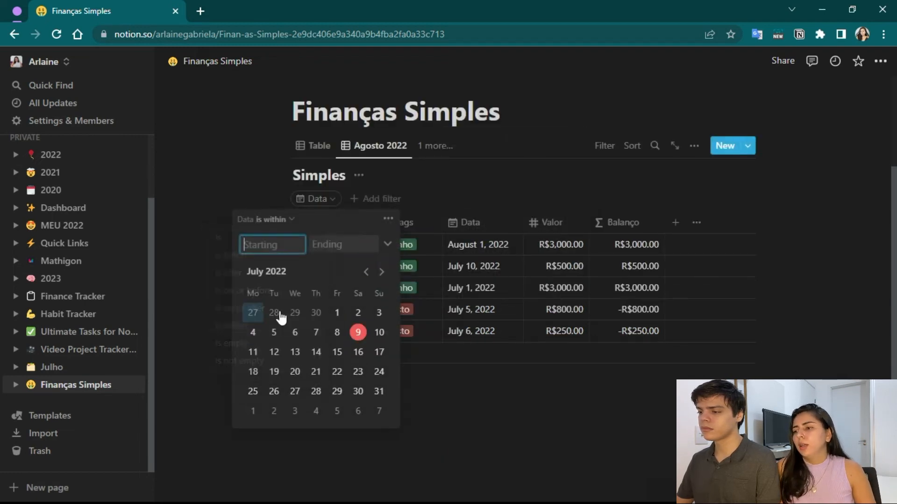
left_click(381, 272)
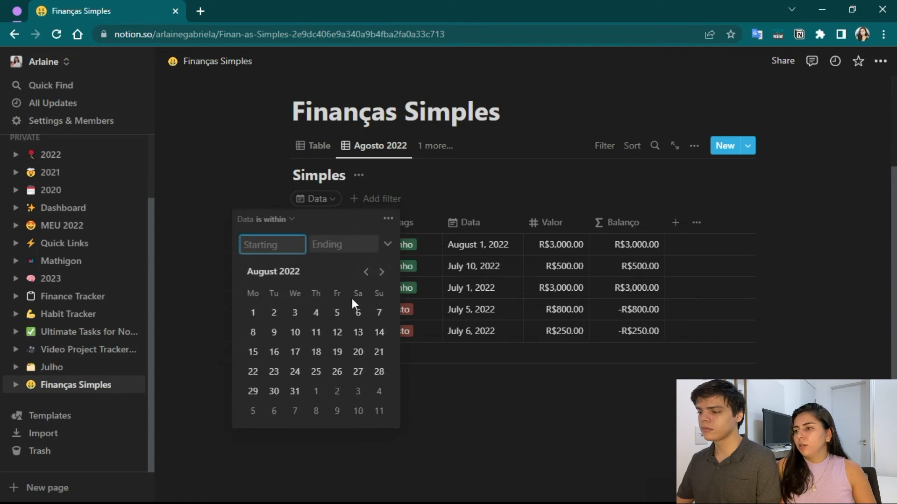
left_click(253, 313)
left_click(294, 392)
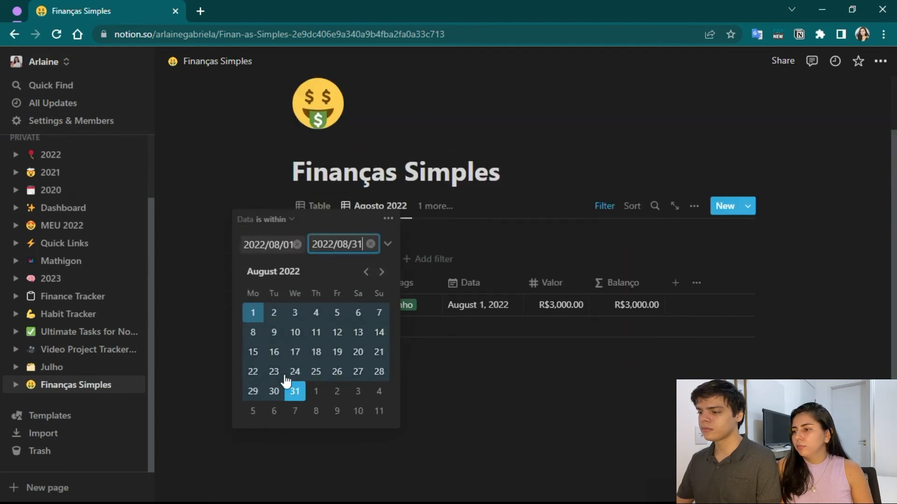
left_click(192, 243)
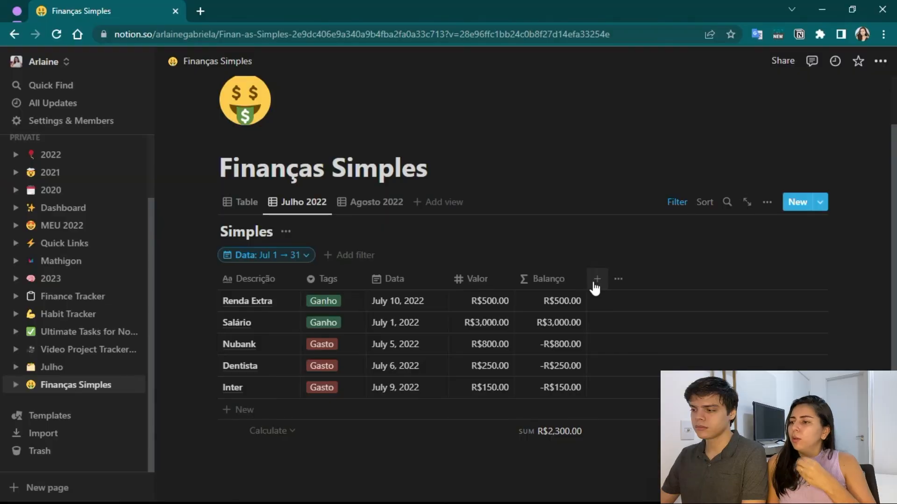
Step: Add a Select property named "Categoria" to the database
left_click(596, 282)
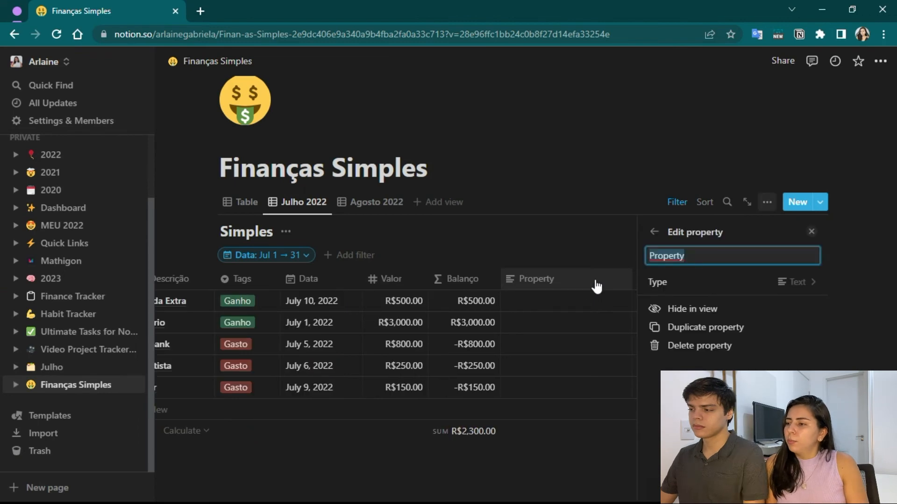
type("Ca")
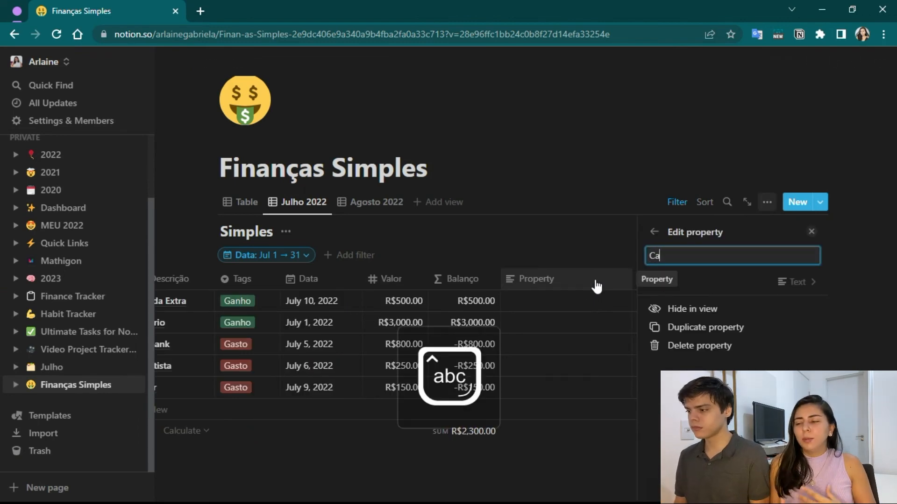
type("tegoria")
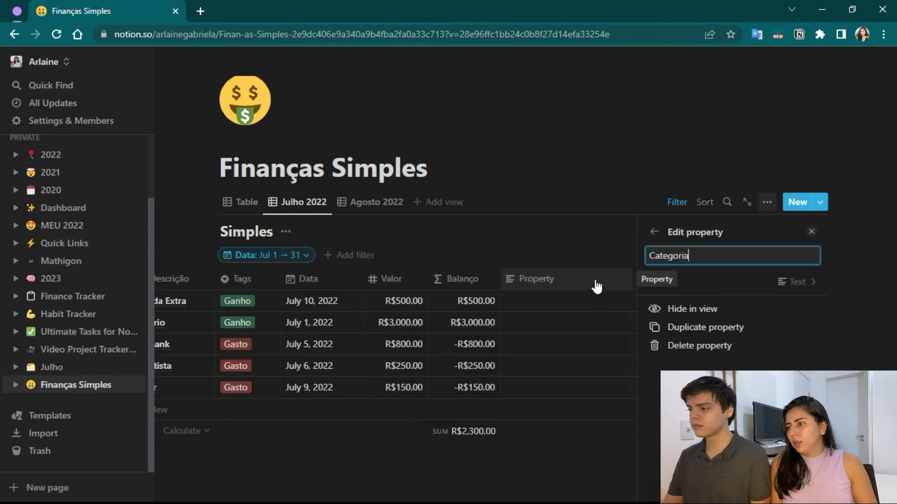
left_click(804, 289)
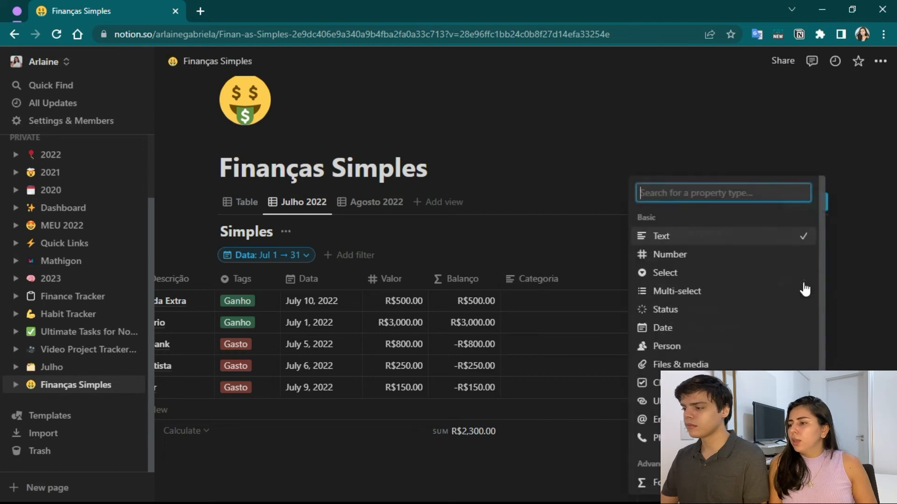
left_click(675, 274)
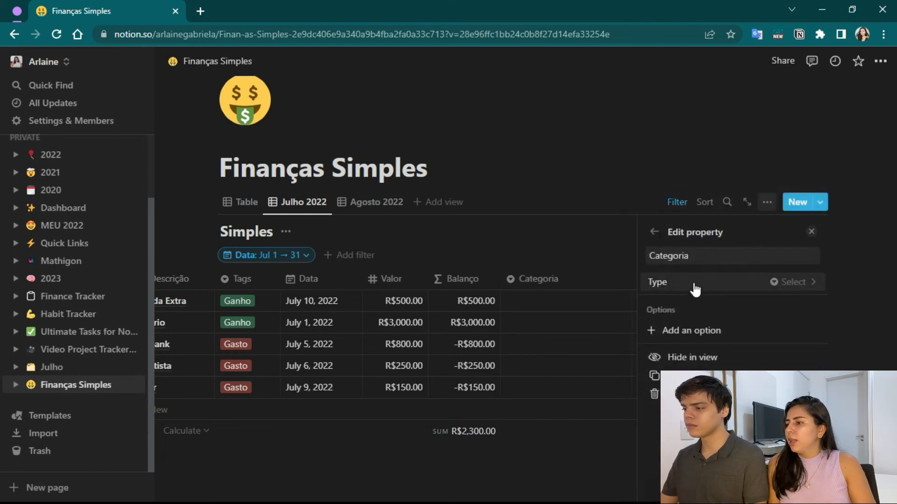
Step: Create the options "Cartão de crédito", "Renda", "Saúde" and "Comida" for the Categoria property
left_click(688, 331)
key("Caps_Lock")
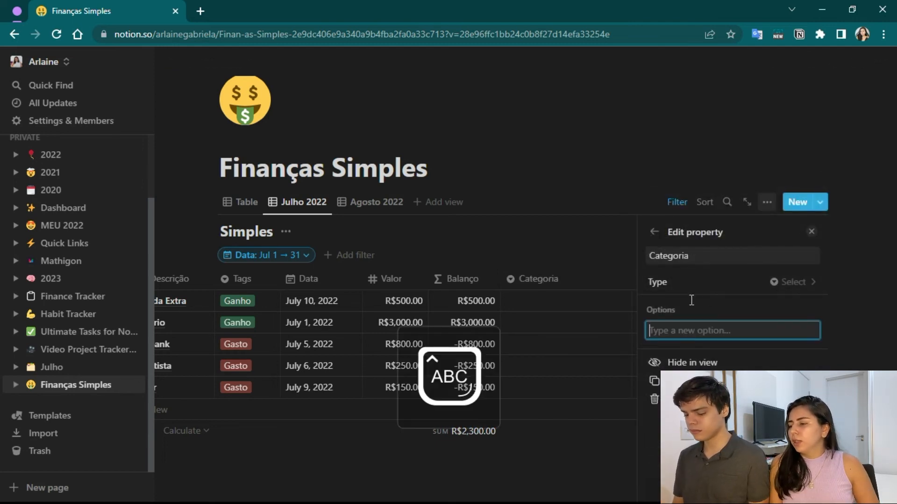
type("C")
key("Caps_Lock")
type("artão de crédito")
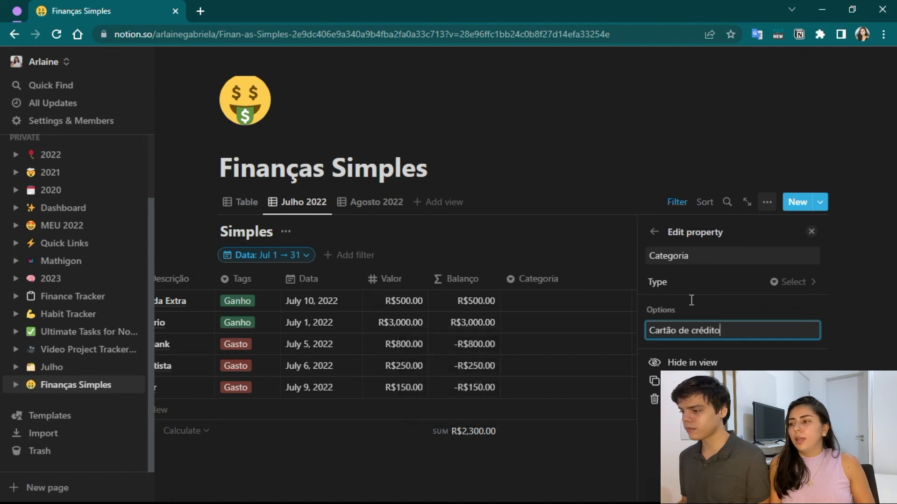
key("Return")
key("Caps_Lock")
type("R")
key("Caps_Lock")
type("enda")
key("Return")
type("S")
key("Return")
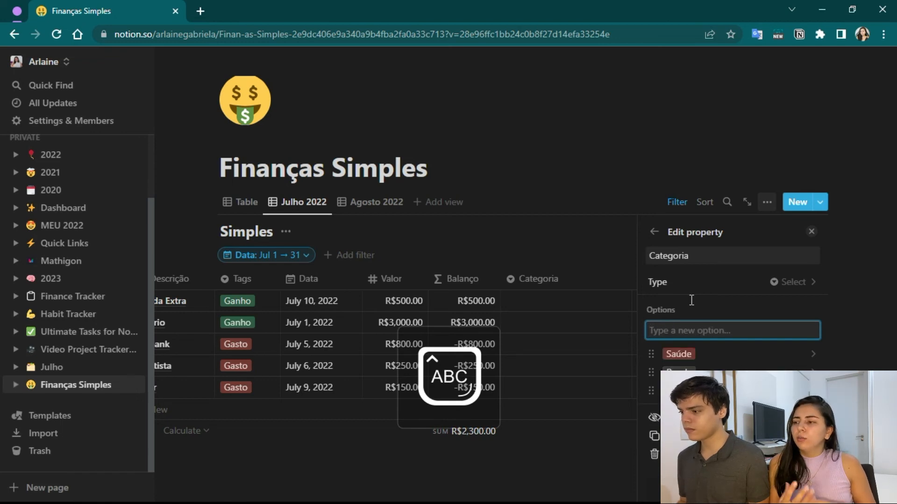
type("Comida")
key("Return")
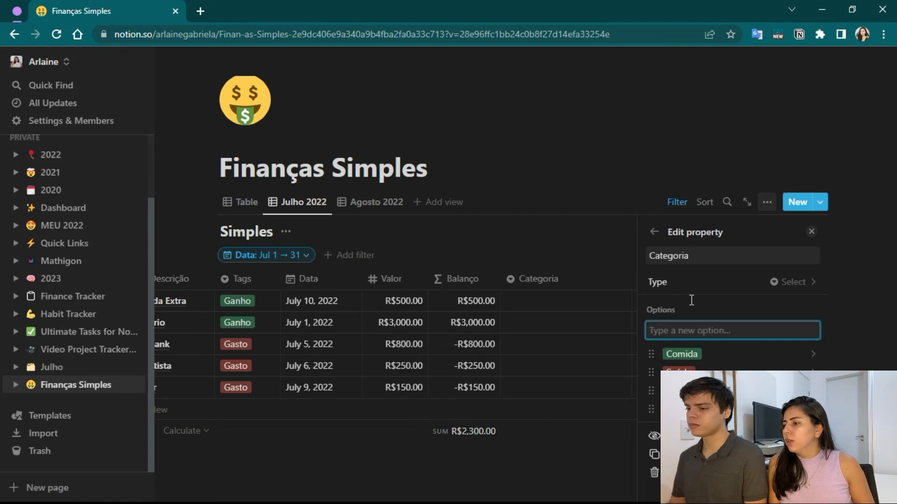
left_click(811, 233)
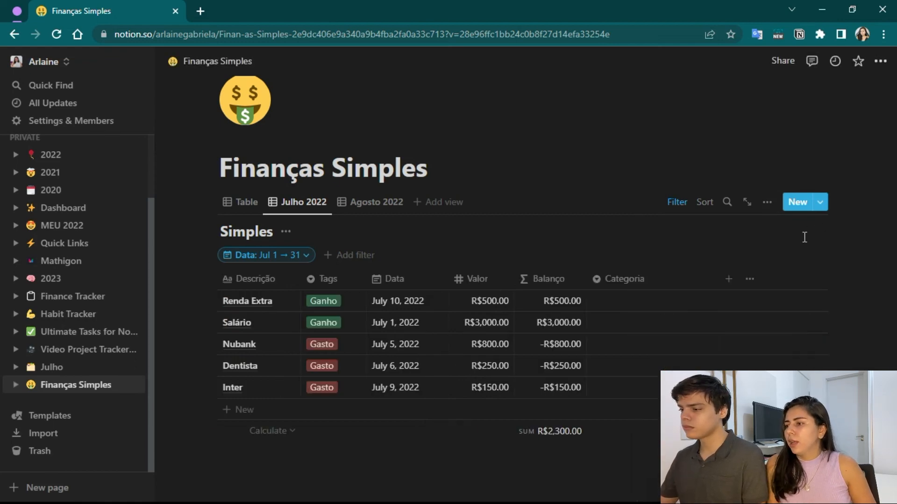
Step: In the Table view, set Categoria to Renda for the July Salário, Cartão de crédito for Nubank and Saúde for Dentista
left_click(239, 204)
left_click(605, 317)
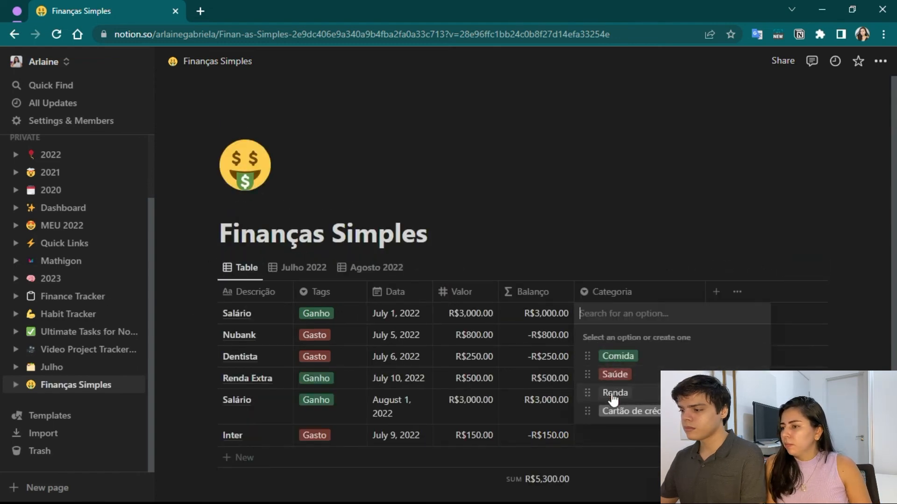
left_click(610, 393)
left_click(599, 334)
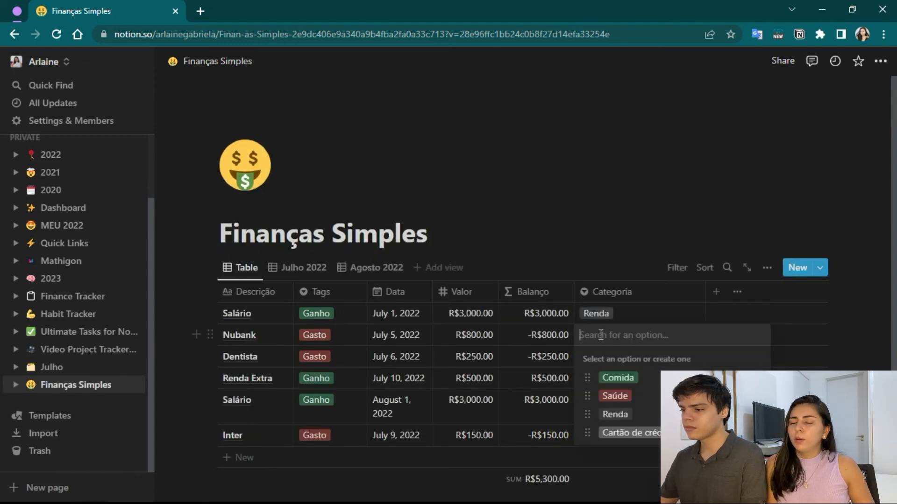
left_click(607, 432)
left_click(598, 360)
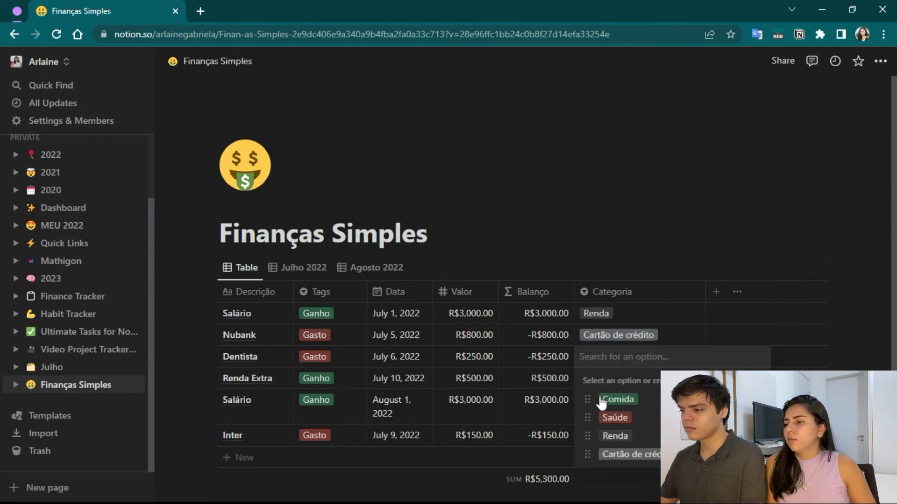
left_click(612, 421)
Step: Set Categoria to Renda for Renda Extra and the August Salário, and to Cartão de crédito for Inter
left_click(607, 380)
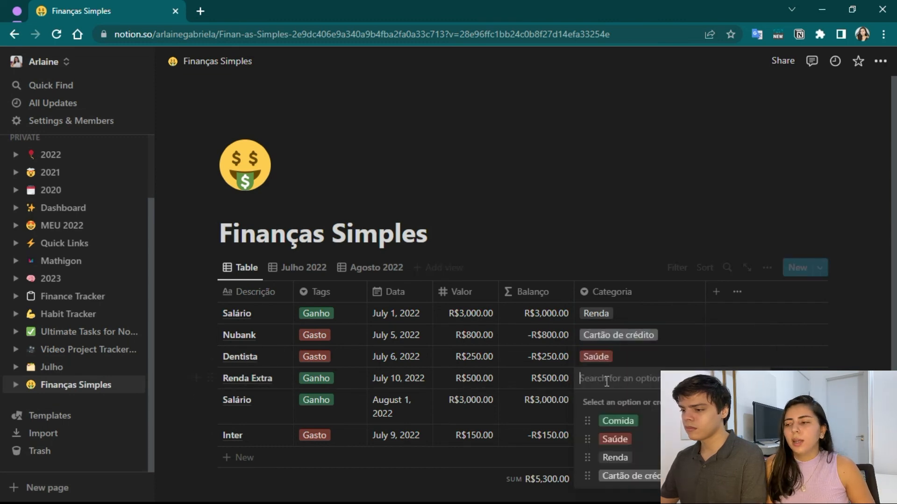
left_click(608, 460)
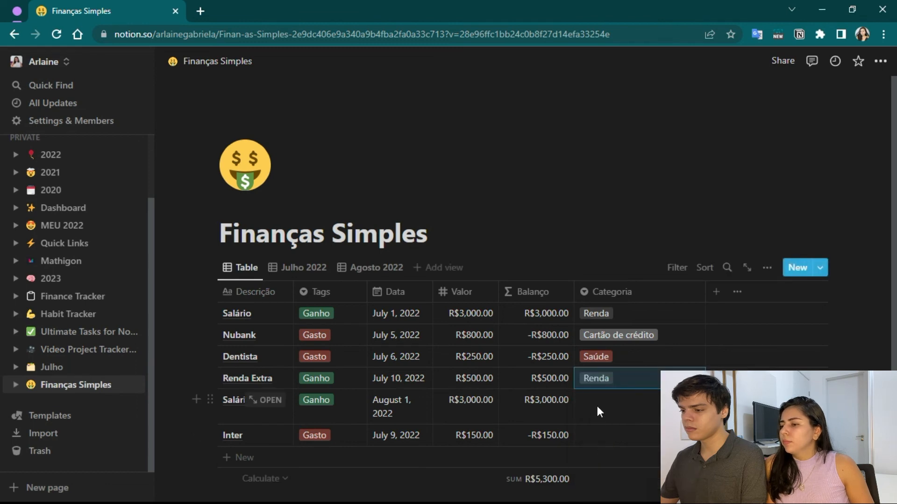
left_click(597, 405)
left_click(615, 357)
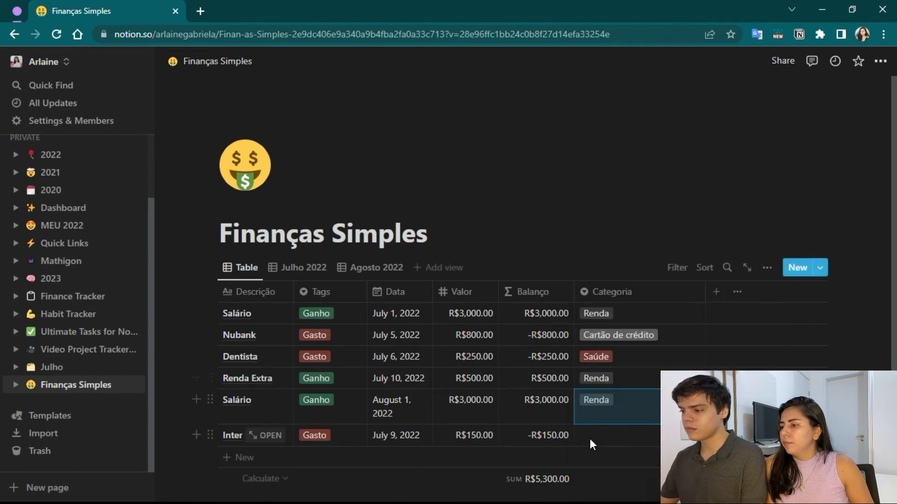
left_click(590, 439)
type("Cartão de crédito")
Step: Sort the Julho 2022 view by Data in ascending order
left_click(304, 270)
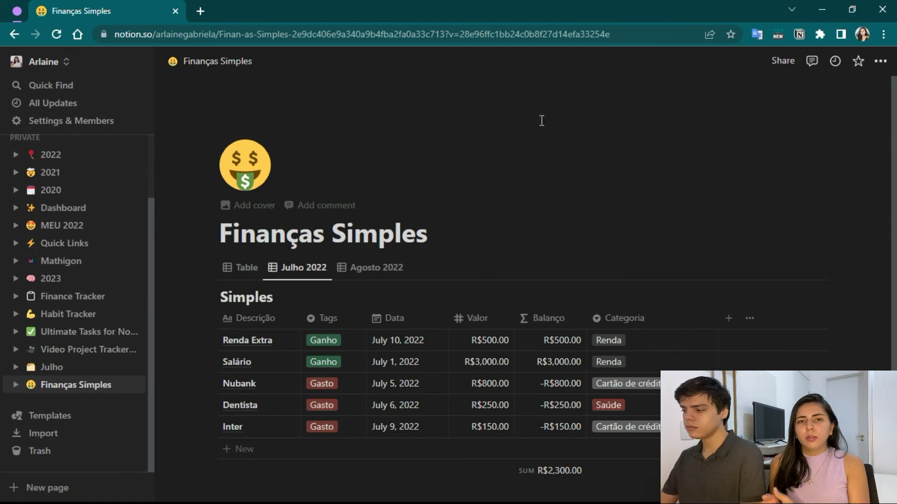
scroll(542, 122, "down", 2)
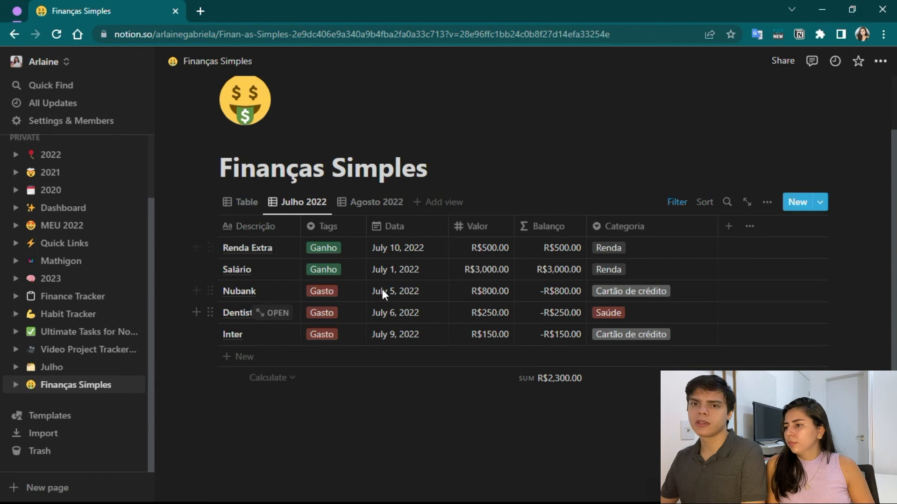
left_click(678, 206)
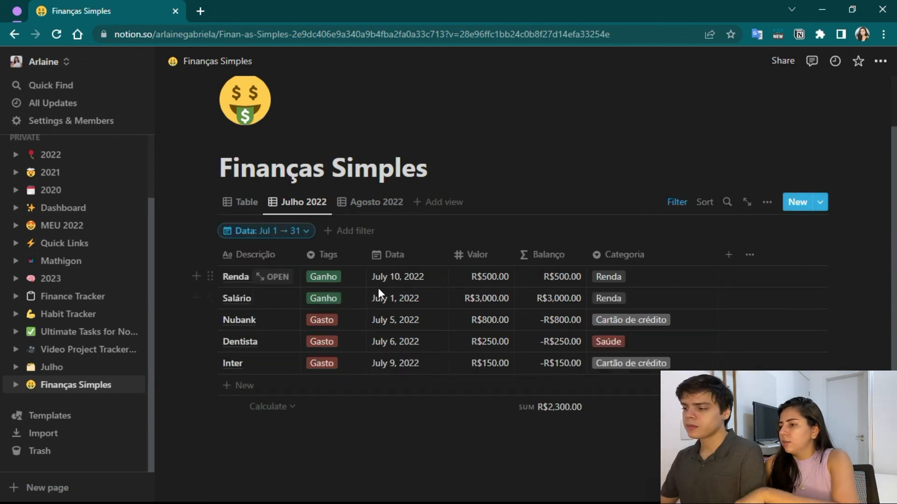
left_click(406, 257)
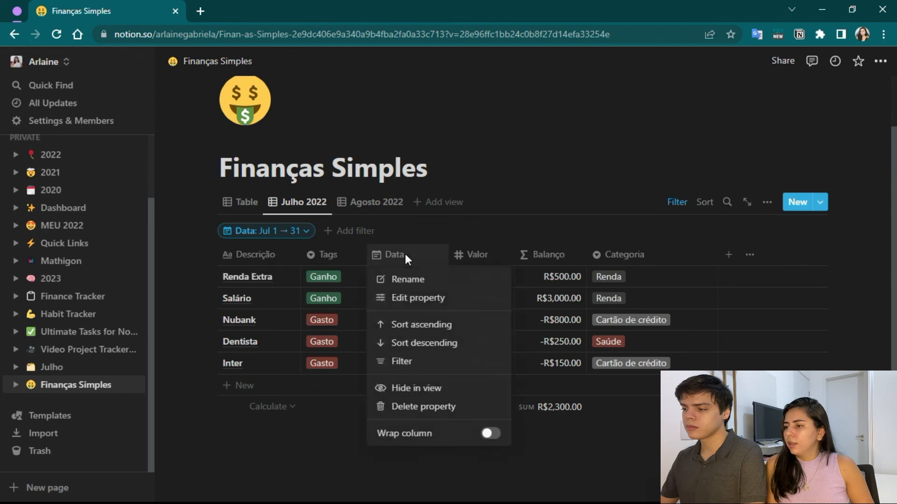
left_click(420, 324)
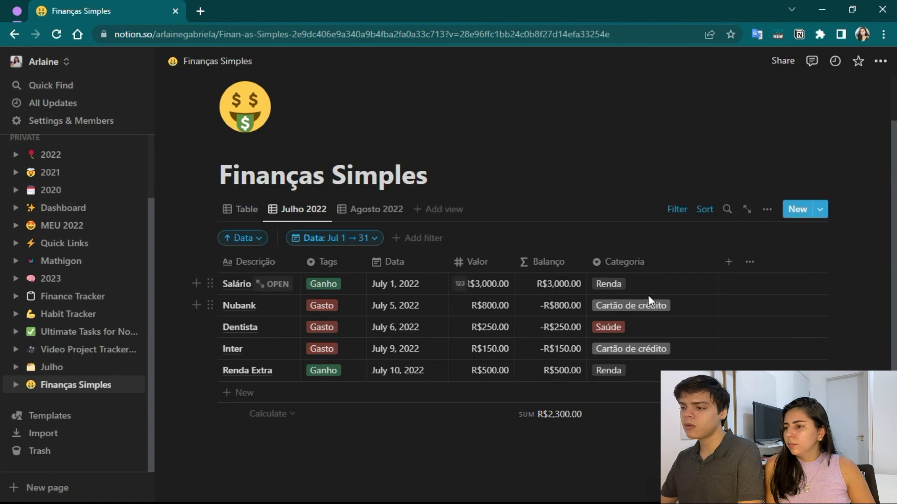
Step: Add a filter to the Julho 2022 view so that Categoria is Cartão de crédito
left_click(425, 239)
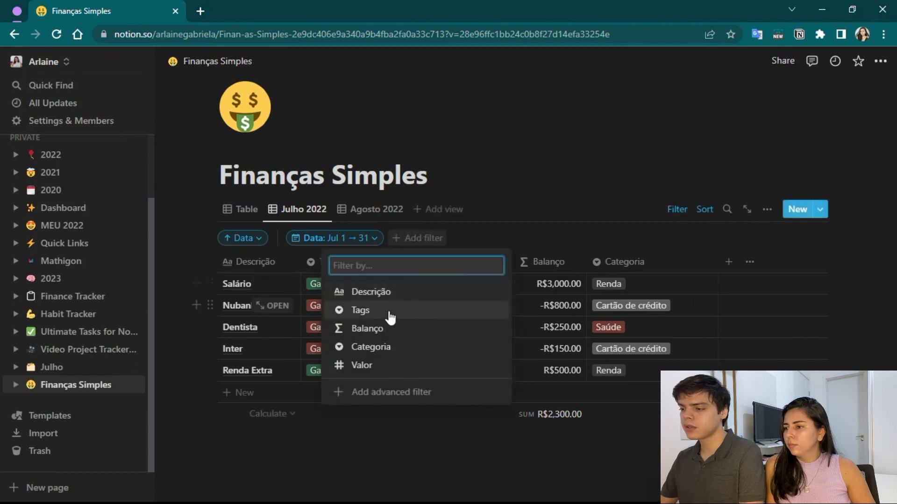
left_click(379, 346)
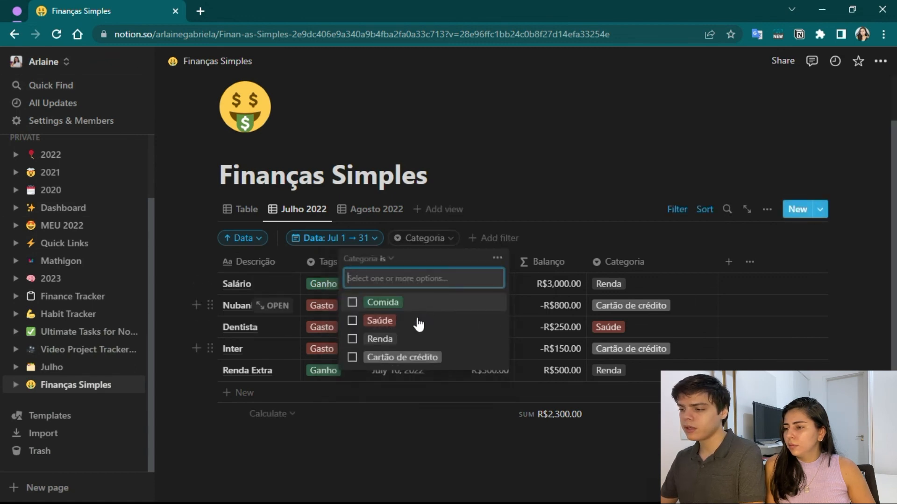
left_click(353, 357)
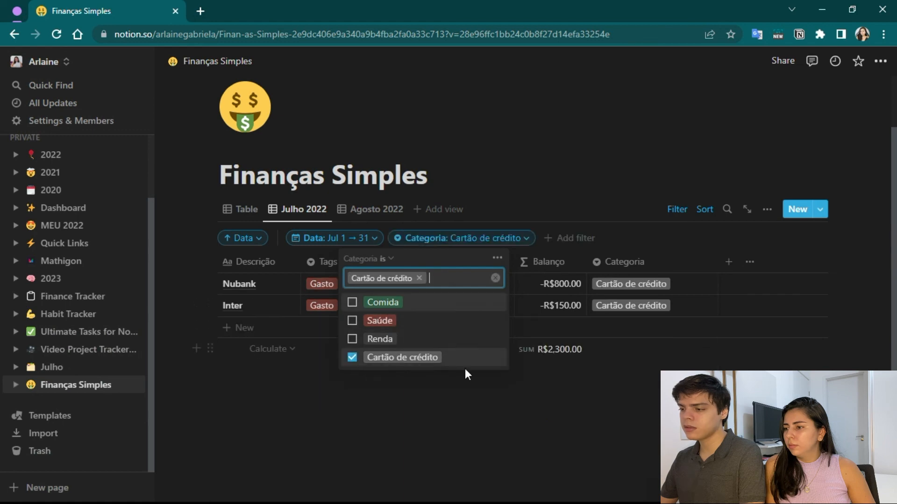
left_click(573, 428)
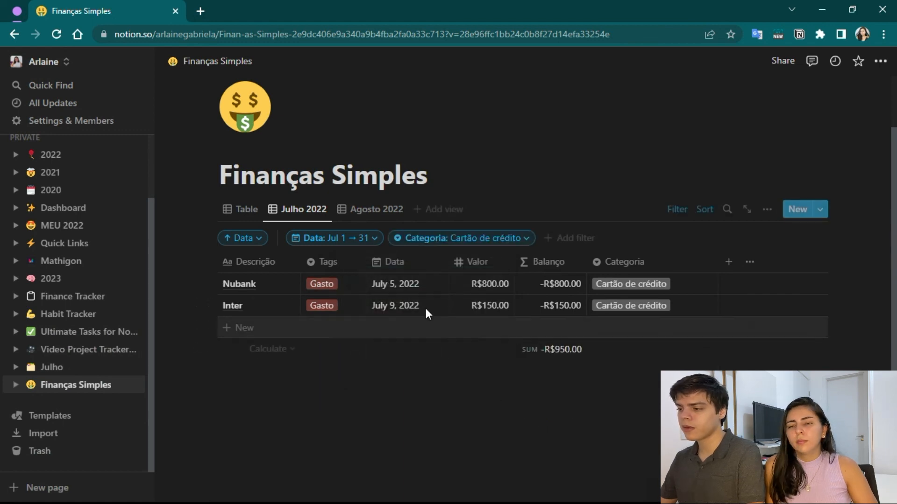